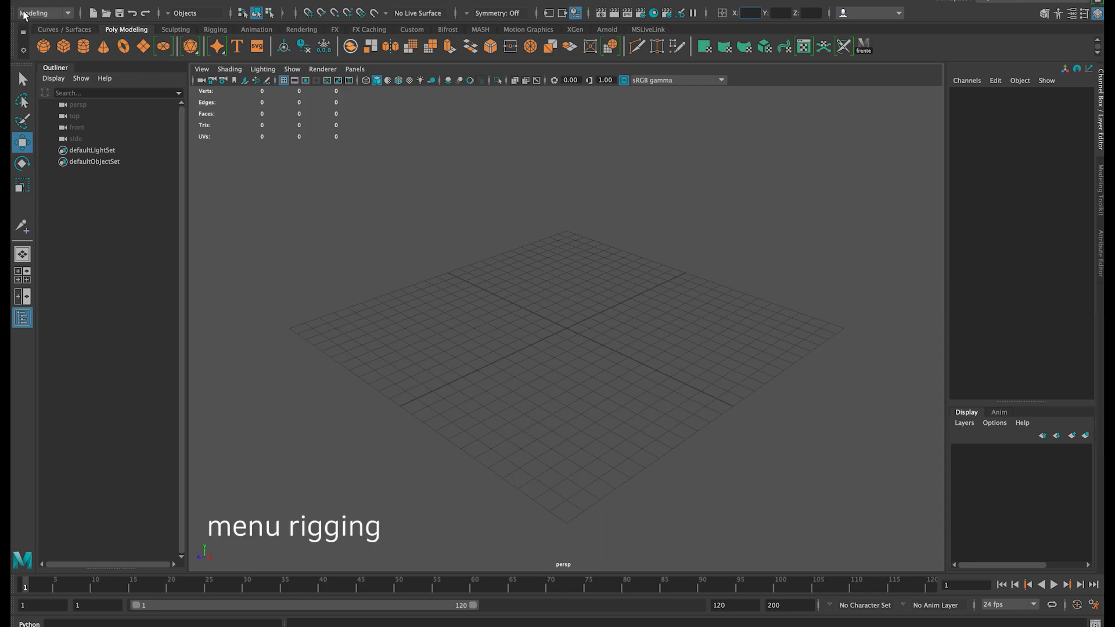
# Switch the menu set and shelf to Rigging and maximize the front view.
pyautogui.click(62, 14)
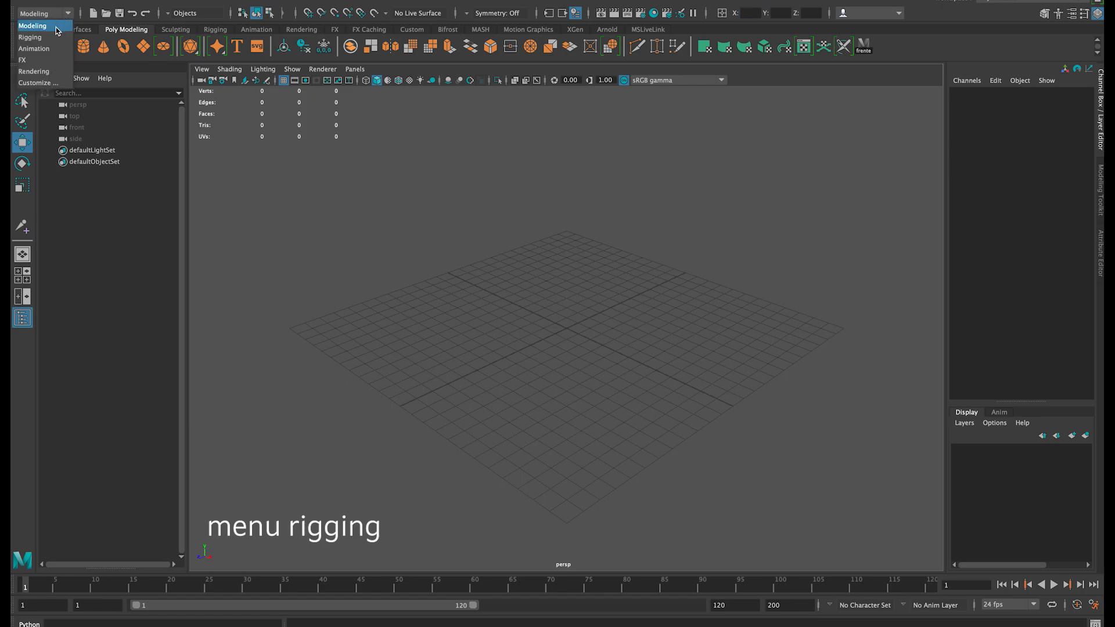
pyautogui.click(57, 38)
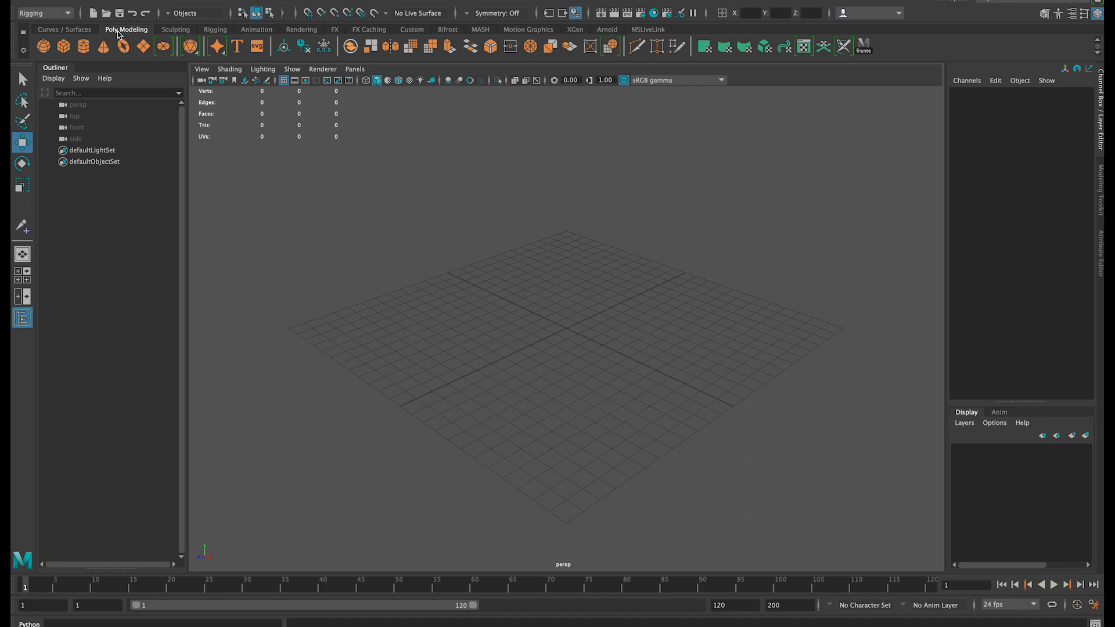
pyautogui.click(215, 30)
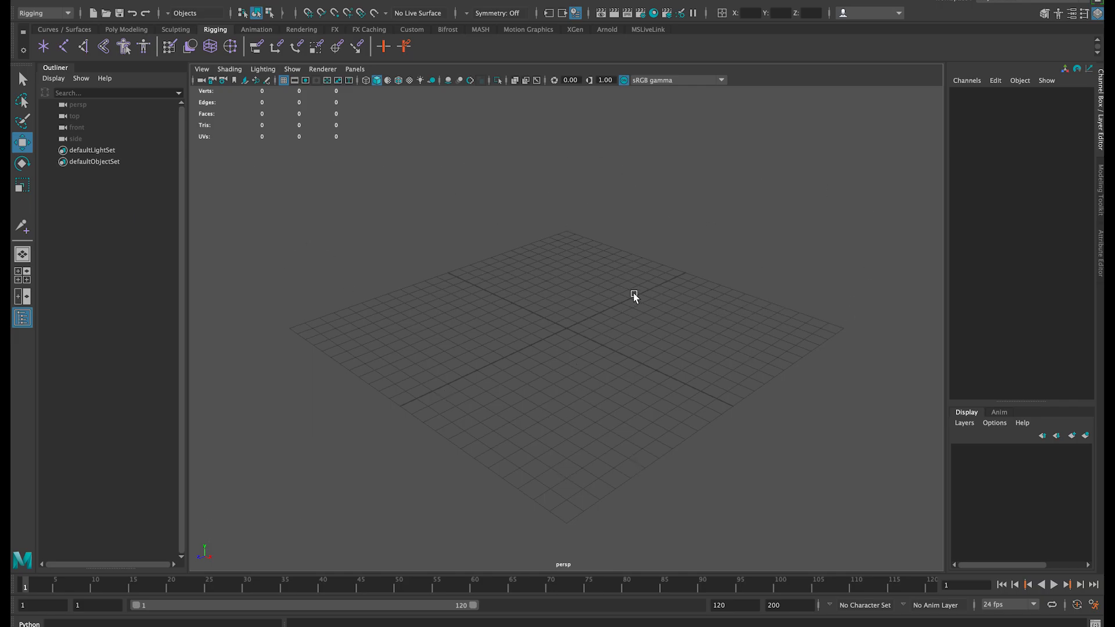
pyautogui.press('space')
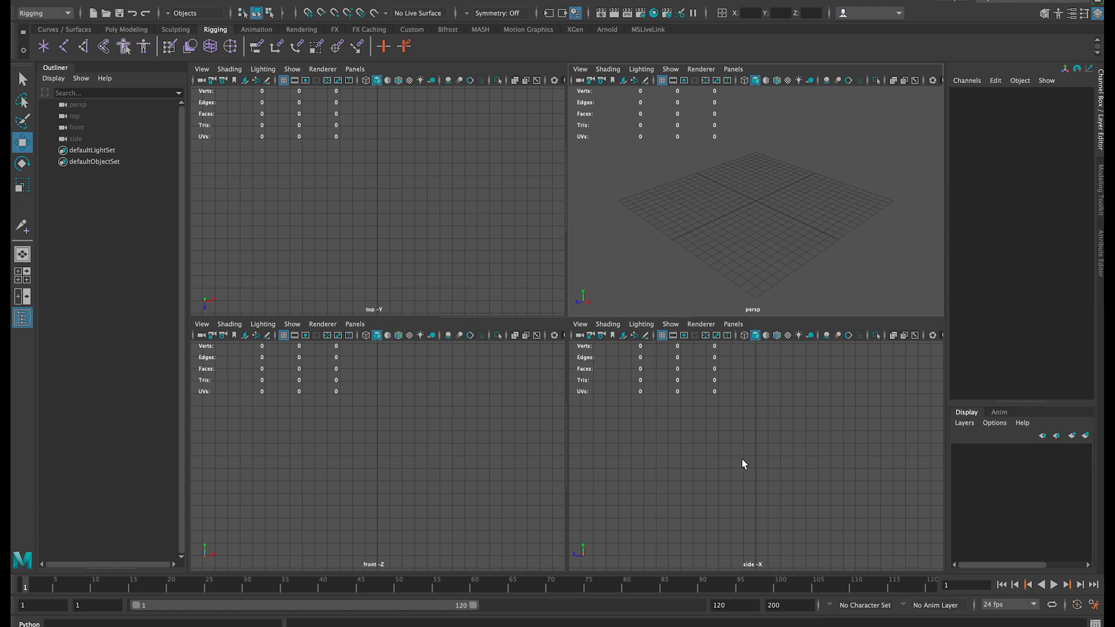
pyautogui.press('space')
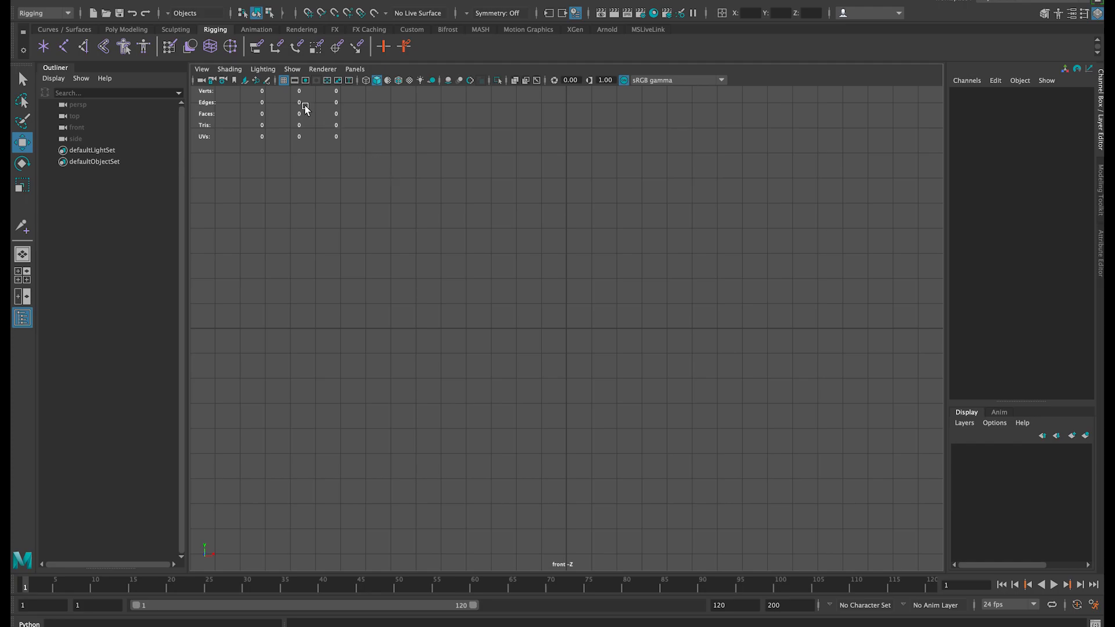
# Create a five-joint chain across the middle of the front view with the default Create Joints settings: angled down, nearly level, then angled up.
pyautogui.click(227, 2)
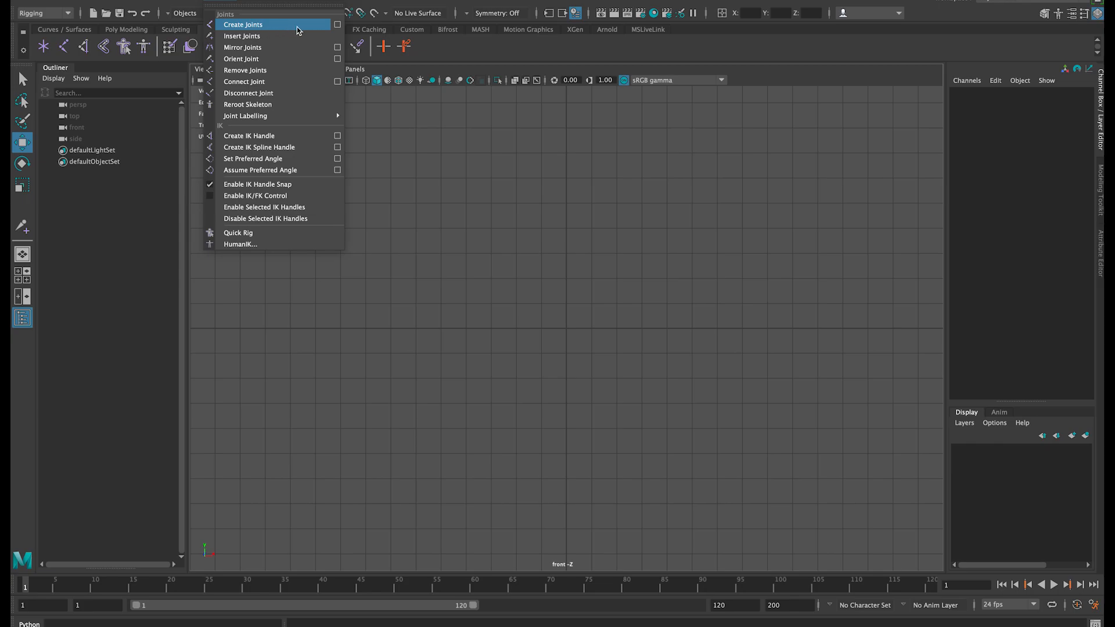
pyautogui.click(338, 25)
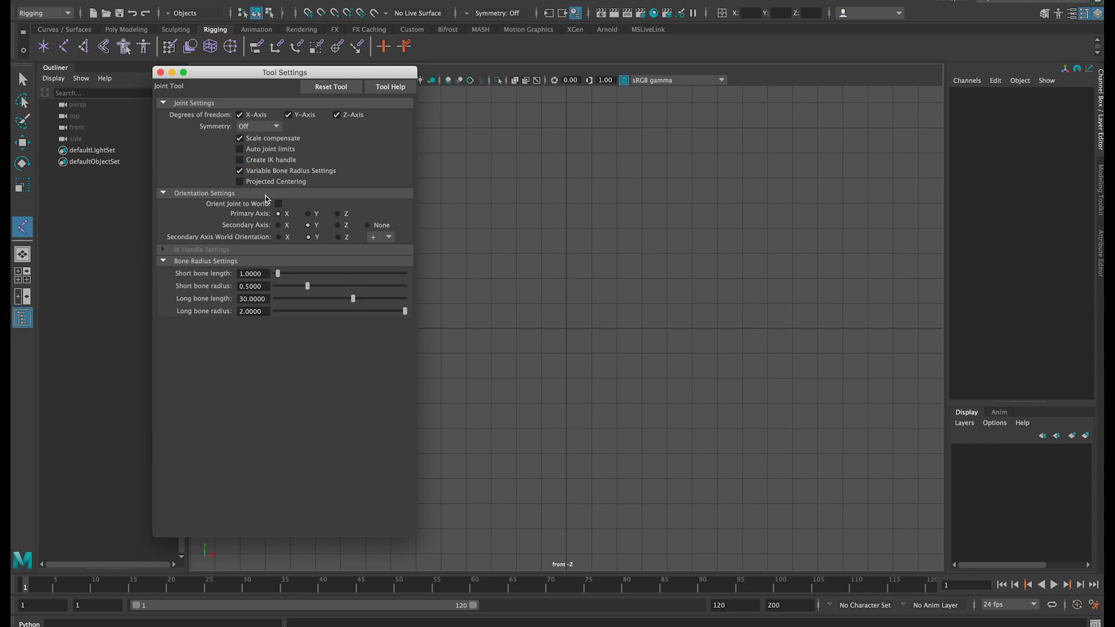
pyautogui.click(160, 72)
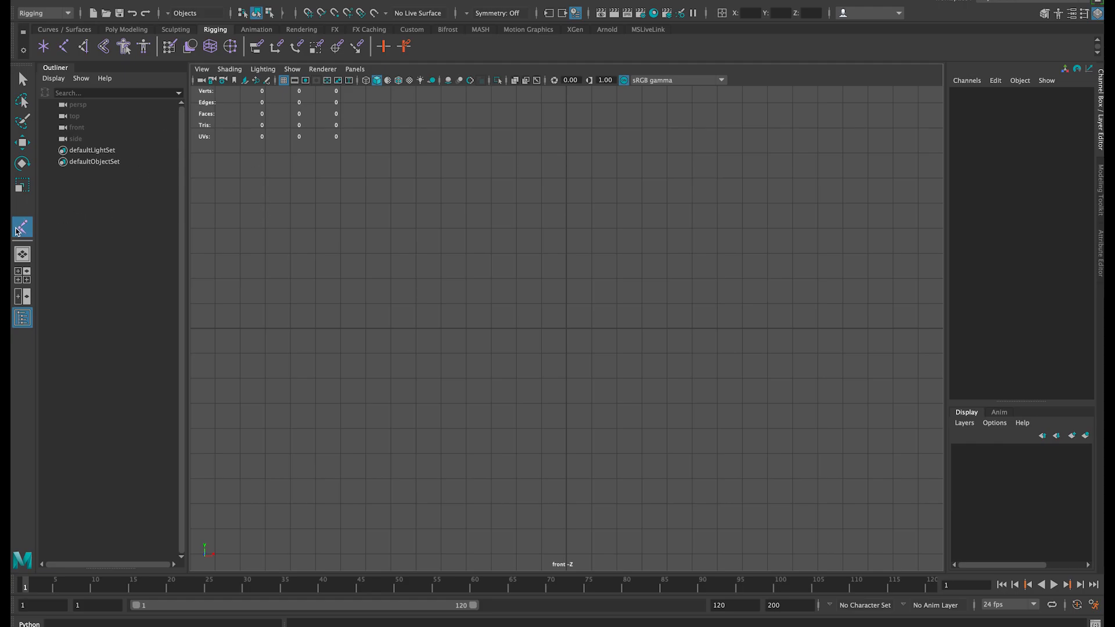
pyautogui.click(445, 230)
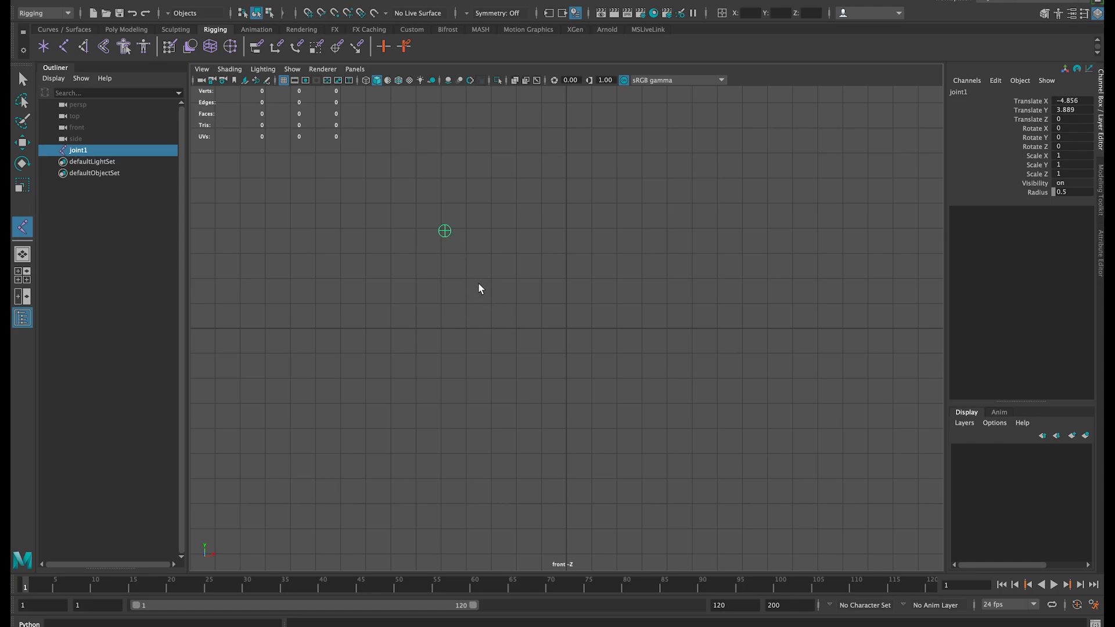
pyautogui.click(500, 312)
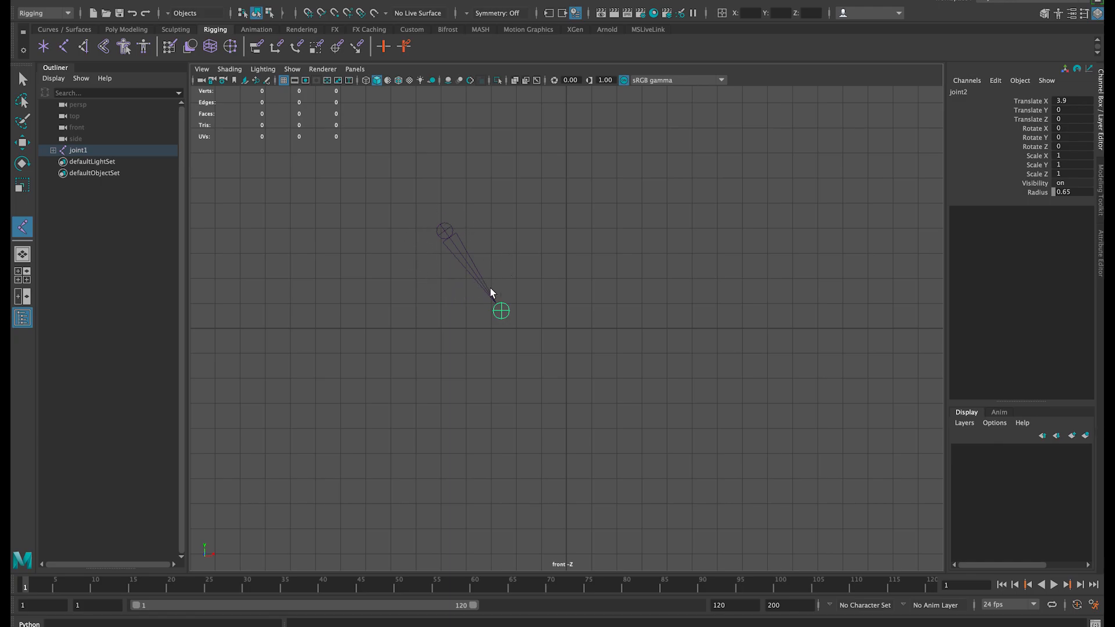
pyautogui.click(591, 314)
pyautogui.click(695, 317)
pyautogui.click(743, 254)
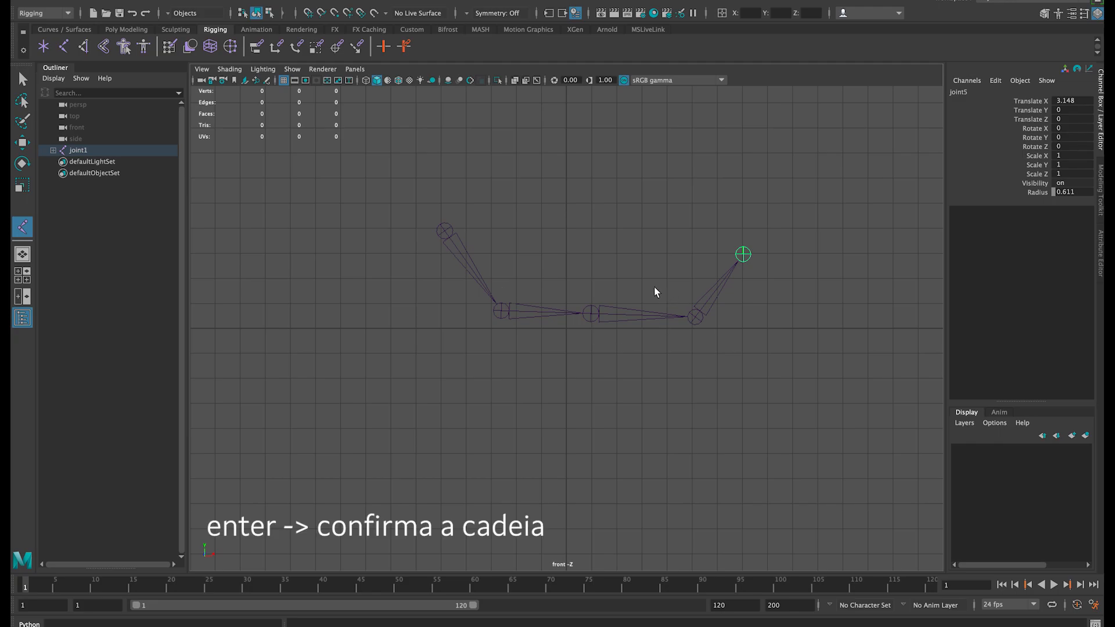
pyautogui.press('Return')
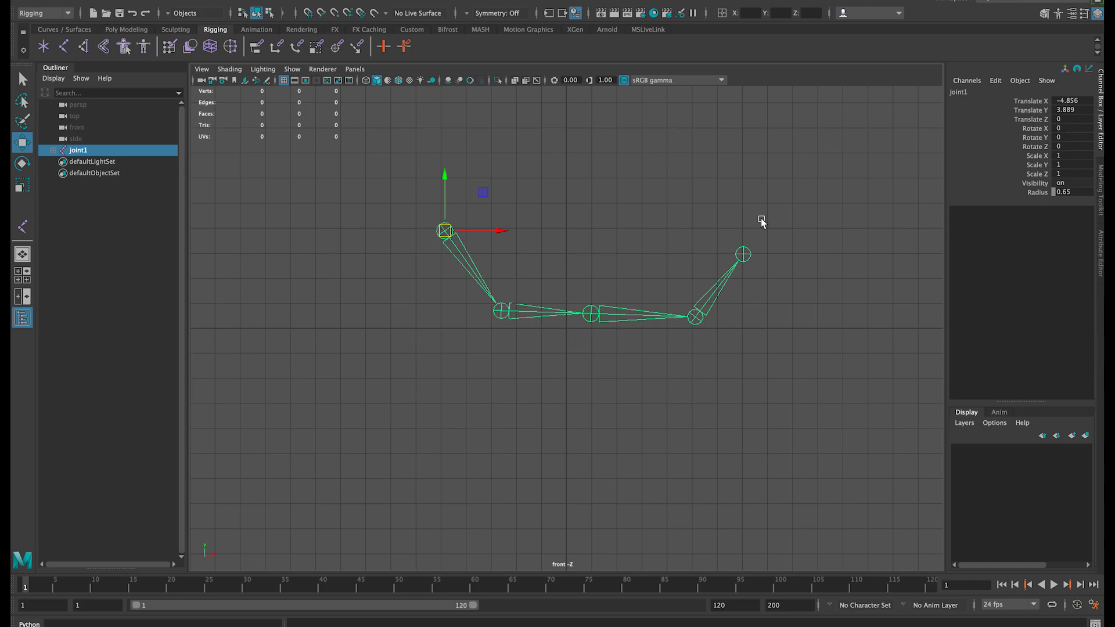
# Rotate the chain's second joint to about -9.8° on Z.
pyautogui.click(513, 315)
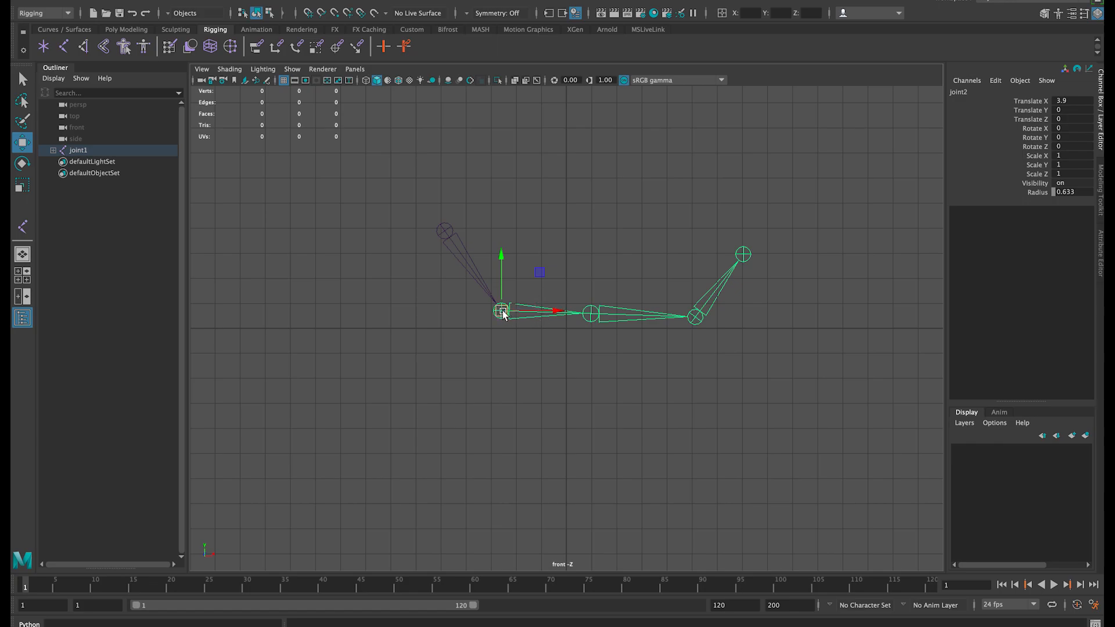
pyautogui.click(475, 275)
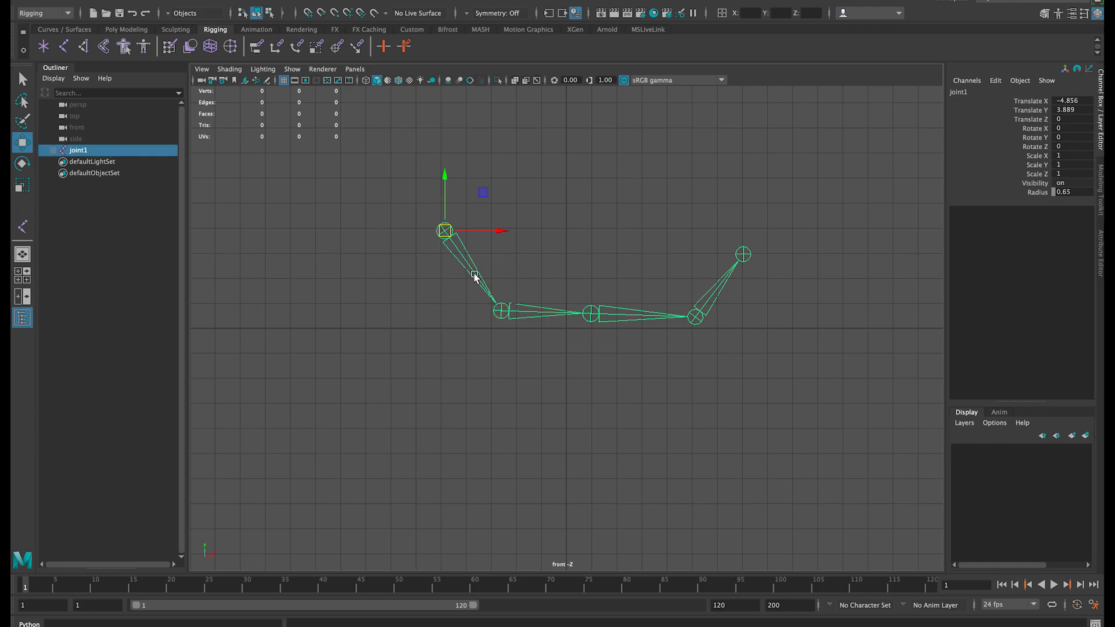
pyautogui.moveTo(530, 294); pyautogui.dragTo(530, 339)
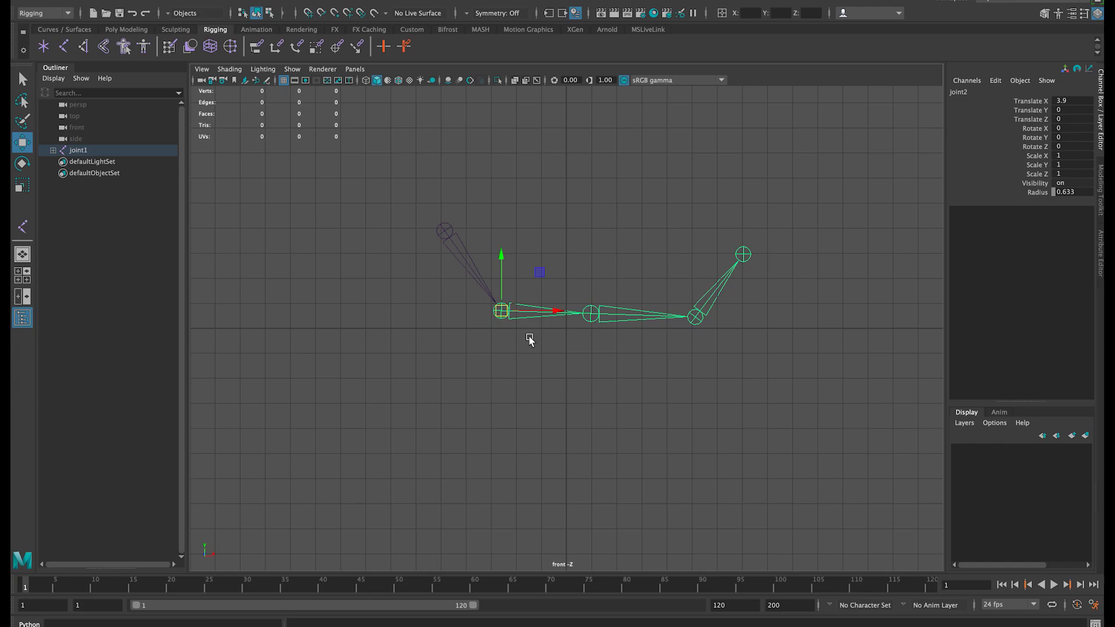
pyautogui.press('e')
pyautogui.moveTo(554, 303)
pyautogui.mouseDown()
pyautogui.moveTo(537, 271)
pyautogui.moveTo(561, 315)
pyautogui.mouseUp()
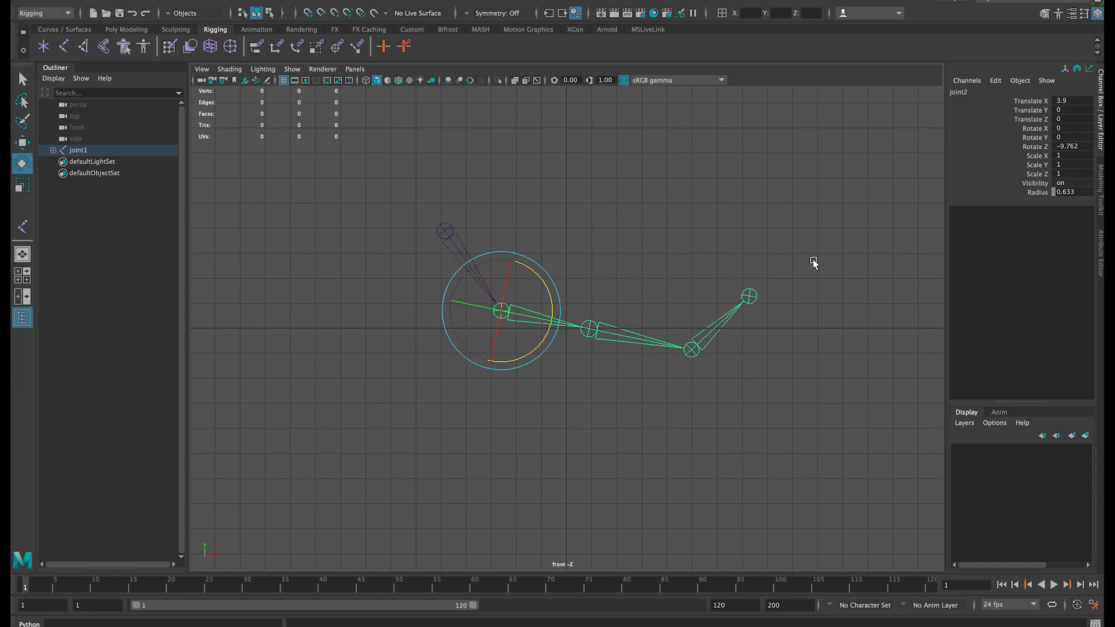
# Examine the chain's parenting by selecting joints from the tip back to joint2 and expanding joint1's full hierarchy.
pyautogui.click(754, 308)
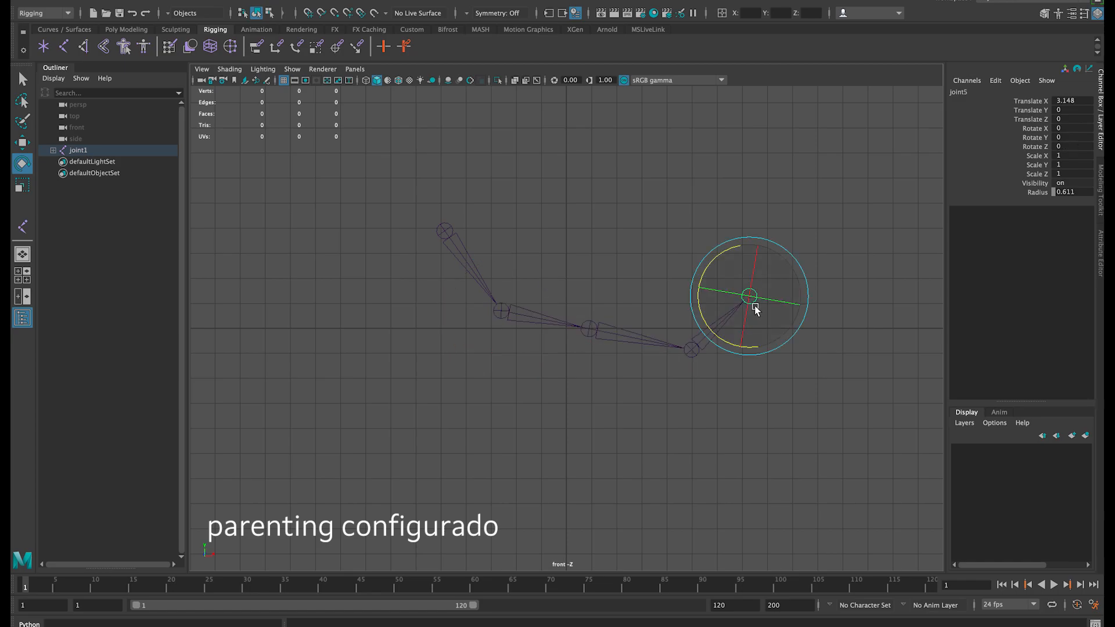
pyautogui.moveTo(689, 333); pyautogui.dragTo(699, 373)
pyautogui.moveTo(589, 301); pyautogui.dragTo(599, 372)
pyautogui.moveTo(497, 354); pyautogui.dragTo(498, 352)
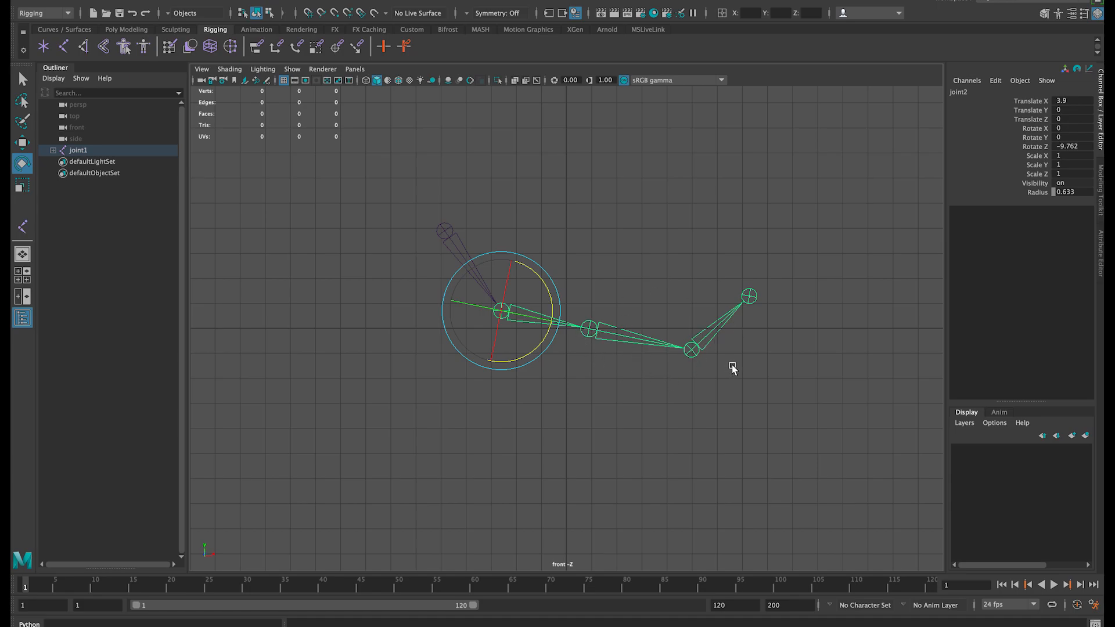
pyautogui.keyDown('shift'); pyautogui.click(53, 151); pyautogui.keyUp('shift')
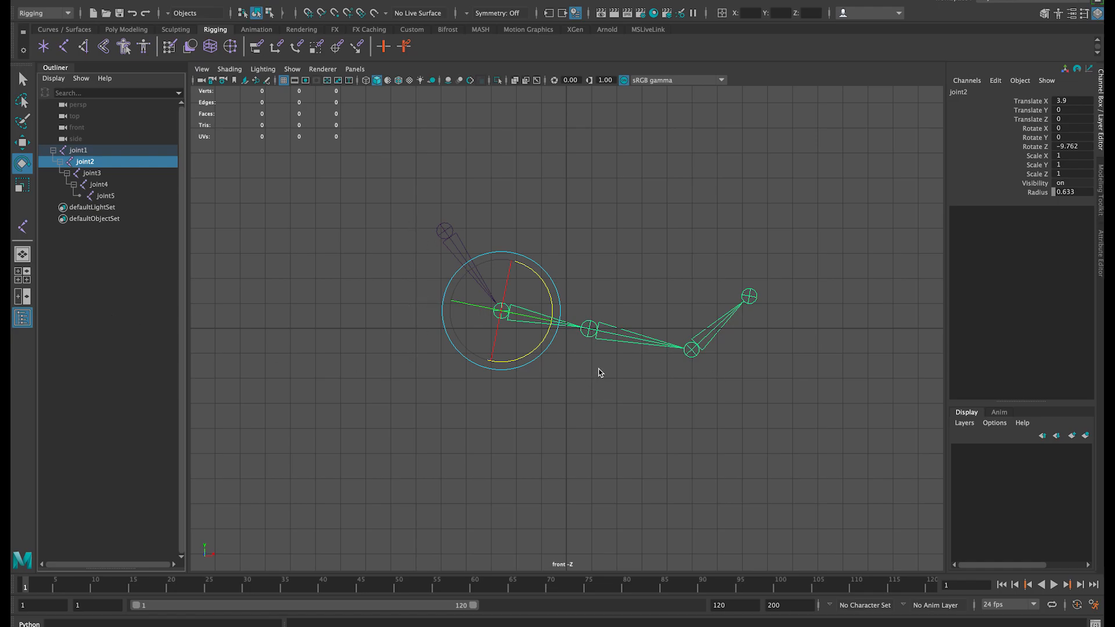
pyautogui.click(431, 381)
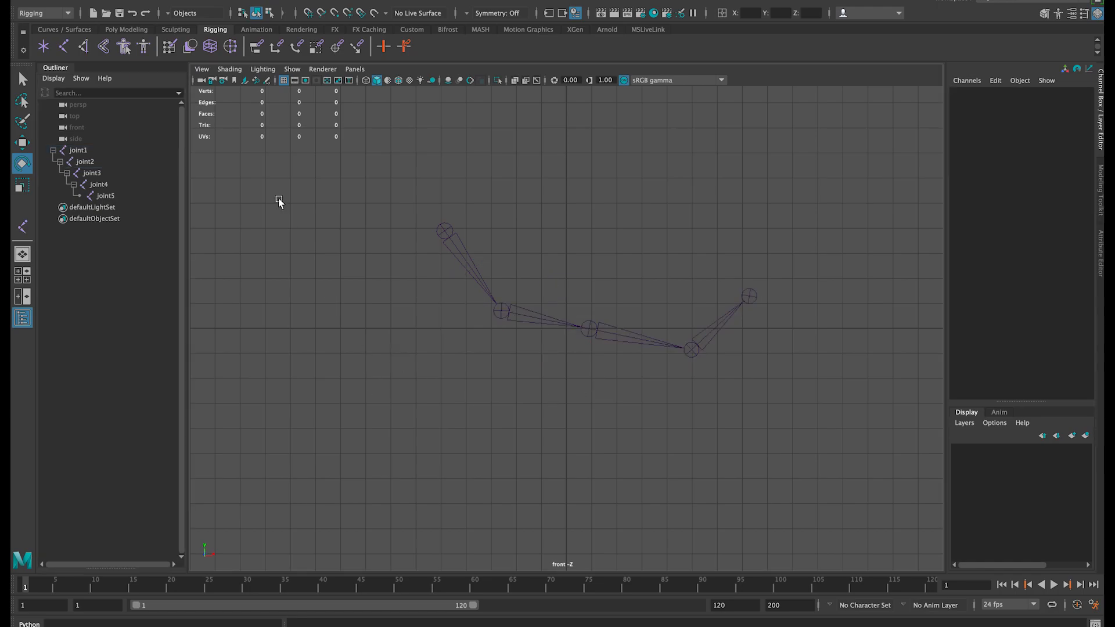
# Create a separate four-joint chain below the first one in the front view and expand its hierarchy.
pyautogui.click(71, 44)
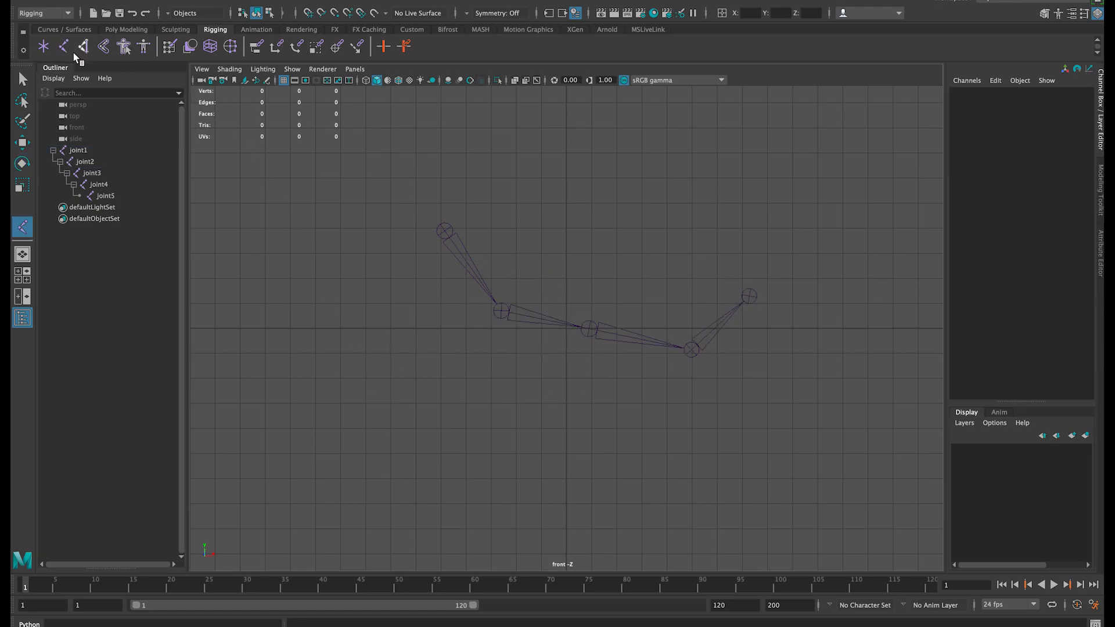
pyautogui.click(373, 372)
pyautogui.click(421, 413)
pyautogui.click(525, 426)
pyautogui.click(624, 431)
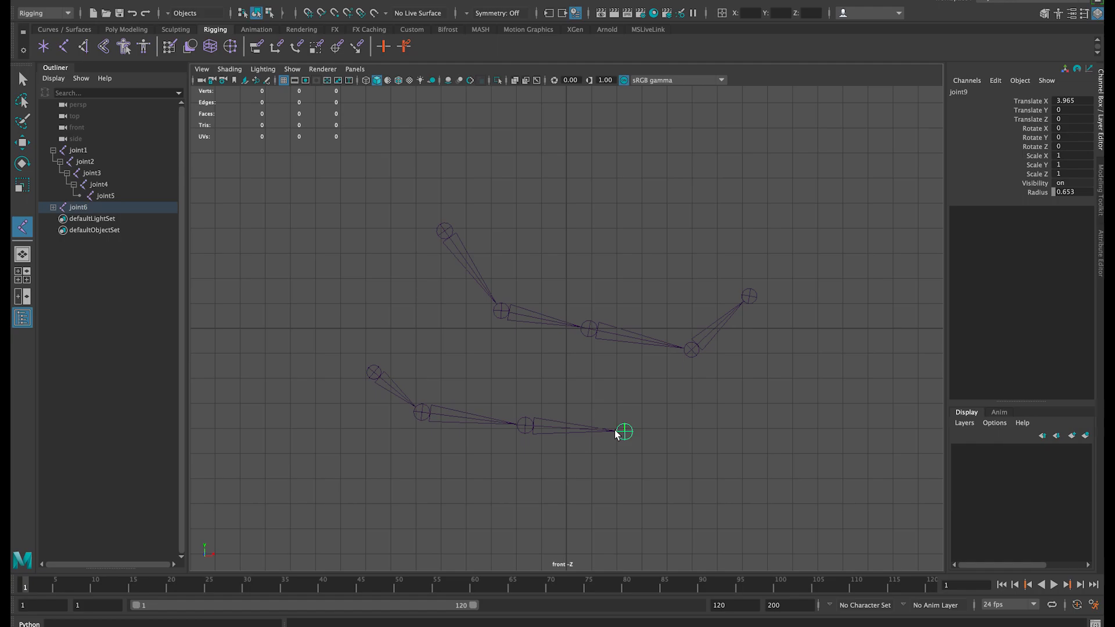
pyautogui.press('e')
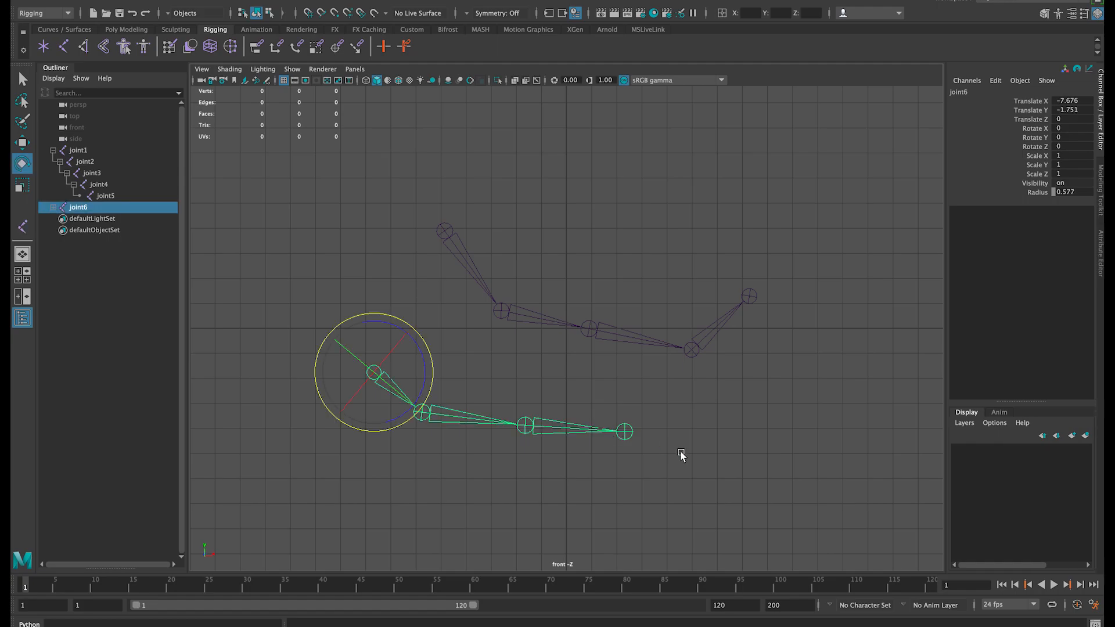
pyautogui.click(53, 208)
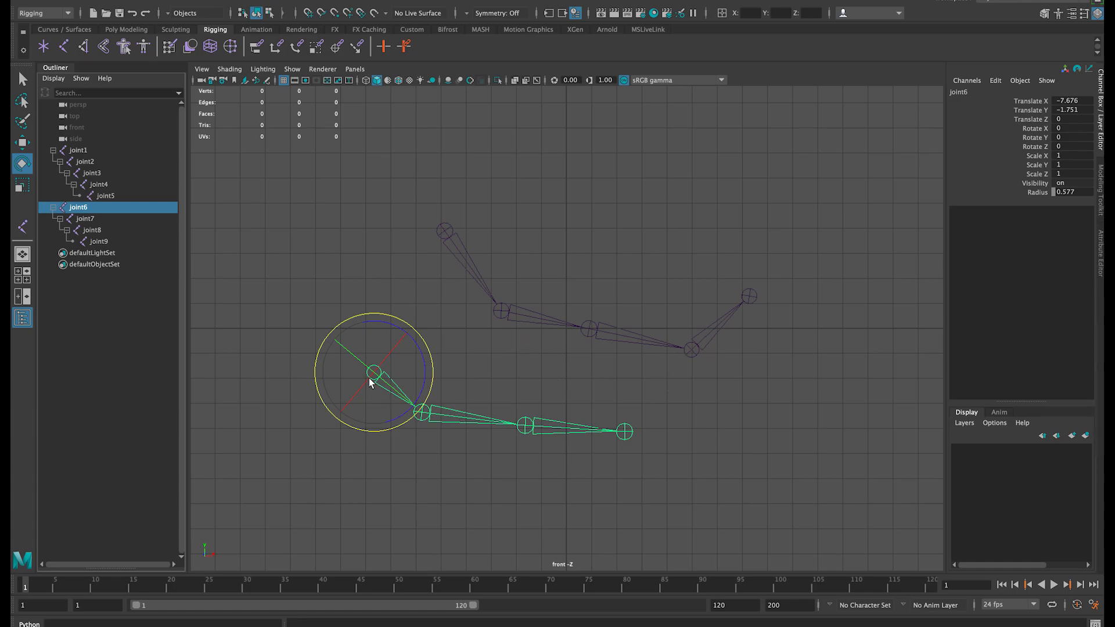
# Rotate the second chain's root to about -40.2° on Z and move it to about X -3.38, Y -2.02.
pyautogui.moveTo(431, 372); pyautogui.dragTo(410, 400)
pyautogui.press('w')
pyautogui.moveTo(412, 342); pyautogui.dragTo(520, 349)
# Parent joint6 under joint2 by moving it within the scene hierarchy, and check the connection by selecting joint2.
pyautogui.click(500, 312)
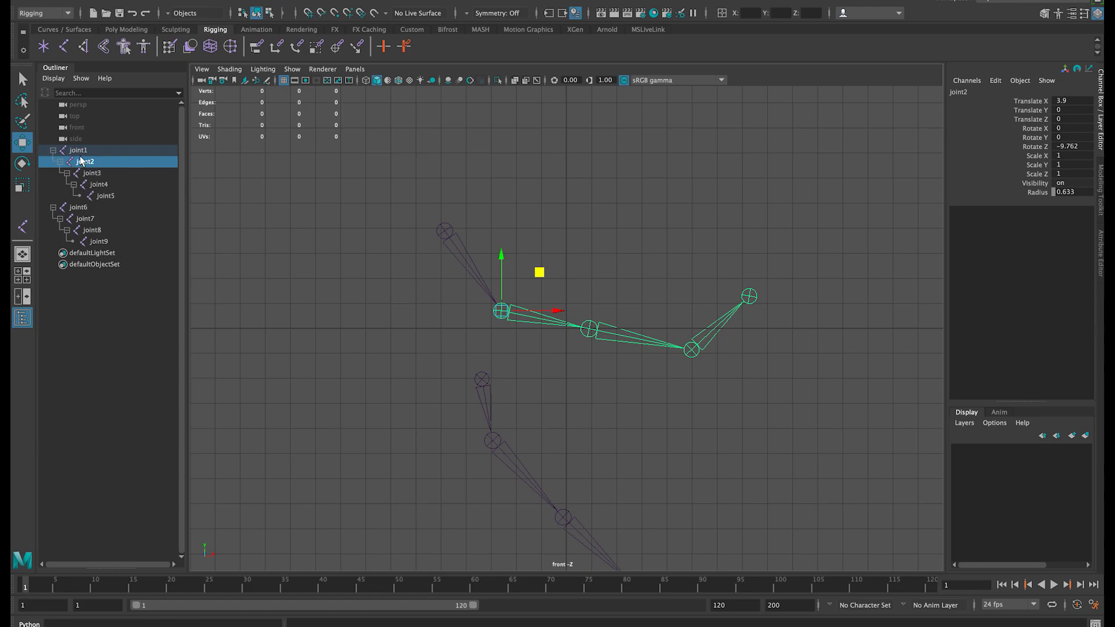
pyautogui.click(82, 209)
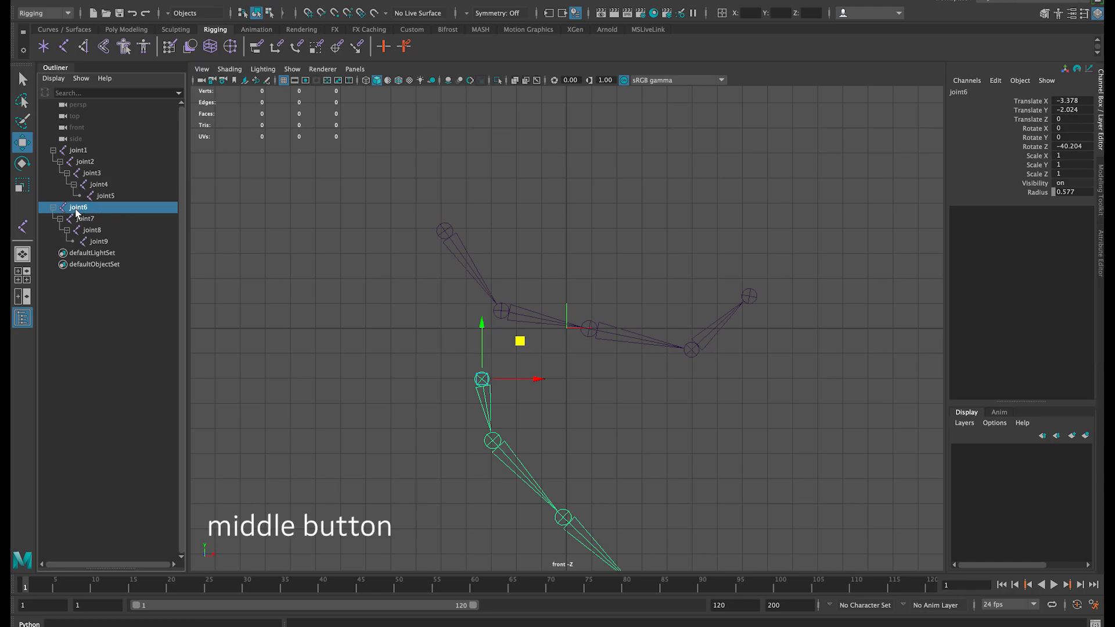
pyautogui.moveTo(77, 210); pyautogui.dragTo(88, 165, button='middle')
pyautogui.click(570, 363)
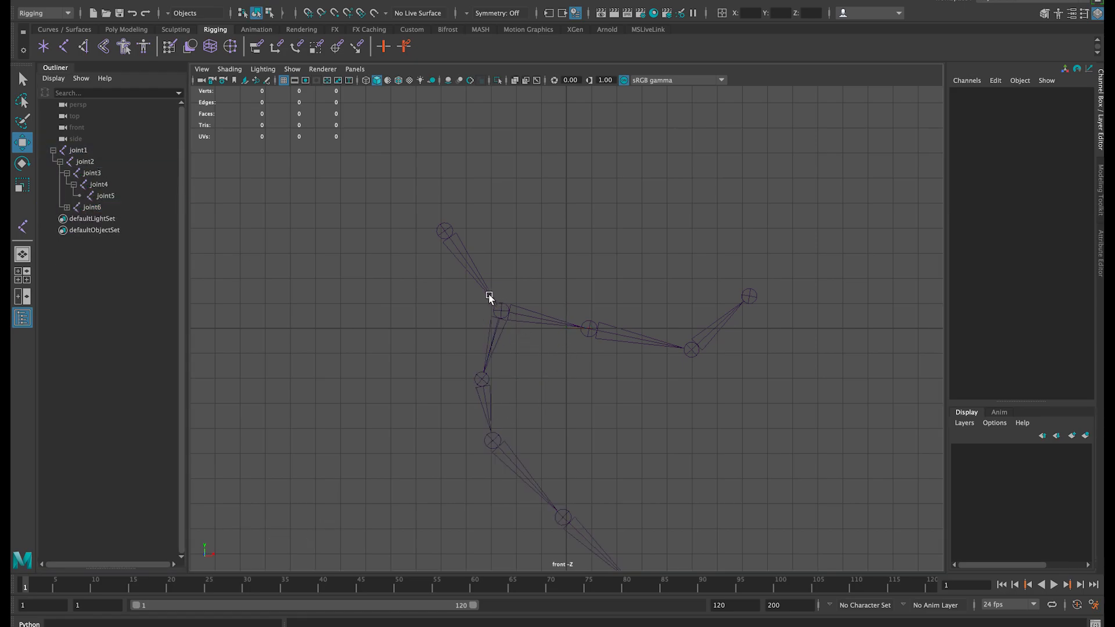
pyautogui.click(502, 305)
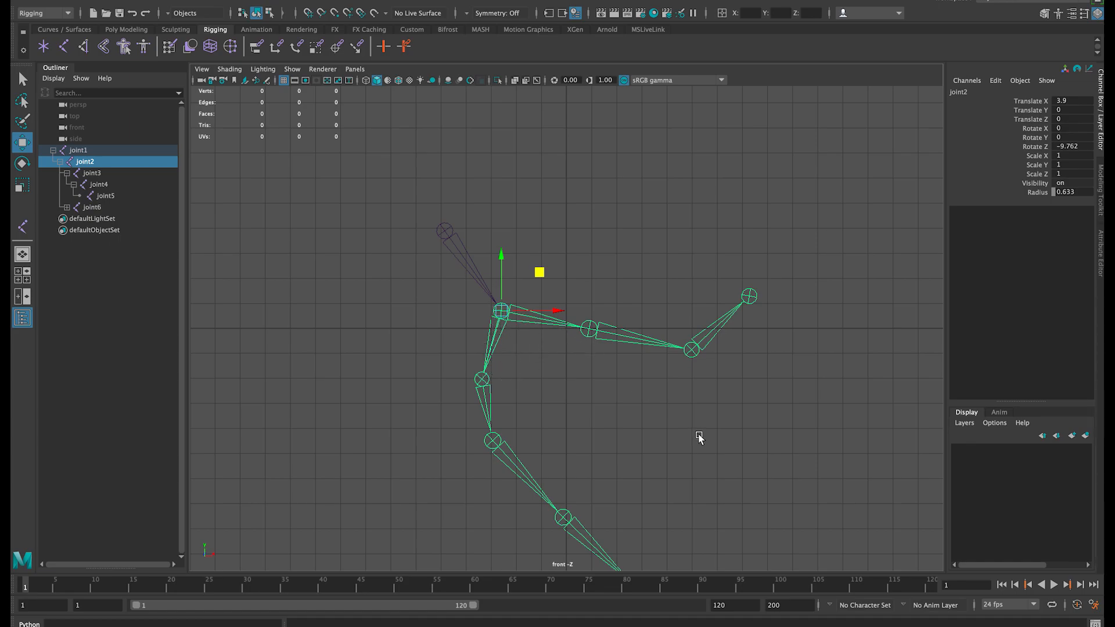
# Undo the parenting of joint6 under joint2.
pyautogui.hotkey('ctrl', 'z')
pyautogui.hotkey('ctrl', 'z')
pyautogui.hotkey('ctrl', 'z')
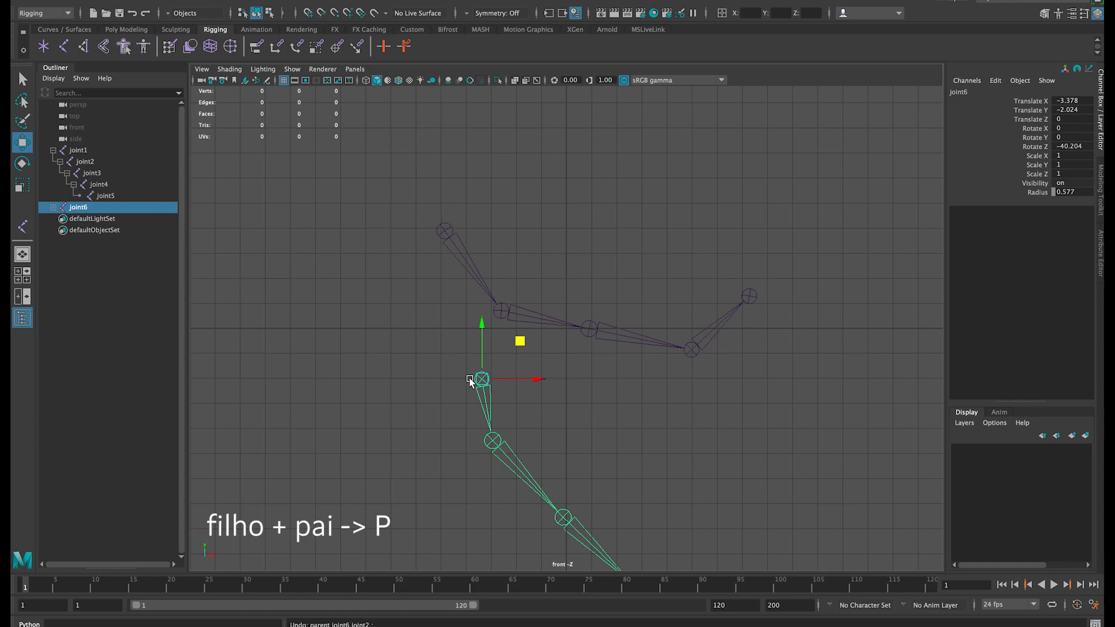
# Parent joint6 under joint2 with the Parent command and rotate joint2 to about 9.8° on Z.
pyautogui.keyDown('shift'); pyautogui.click(498, 310); pyautogui.keyUp('shift')
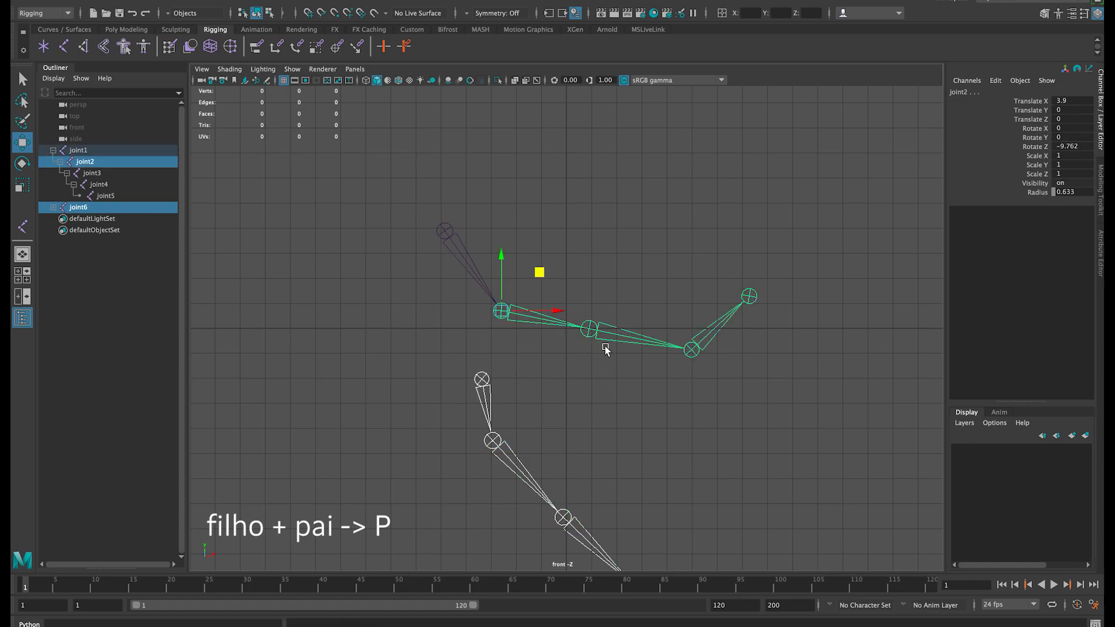
pyautogui.press('p')
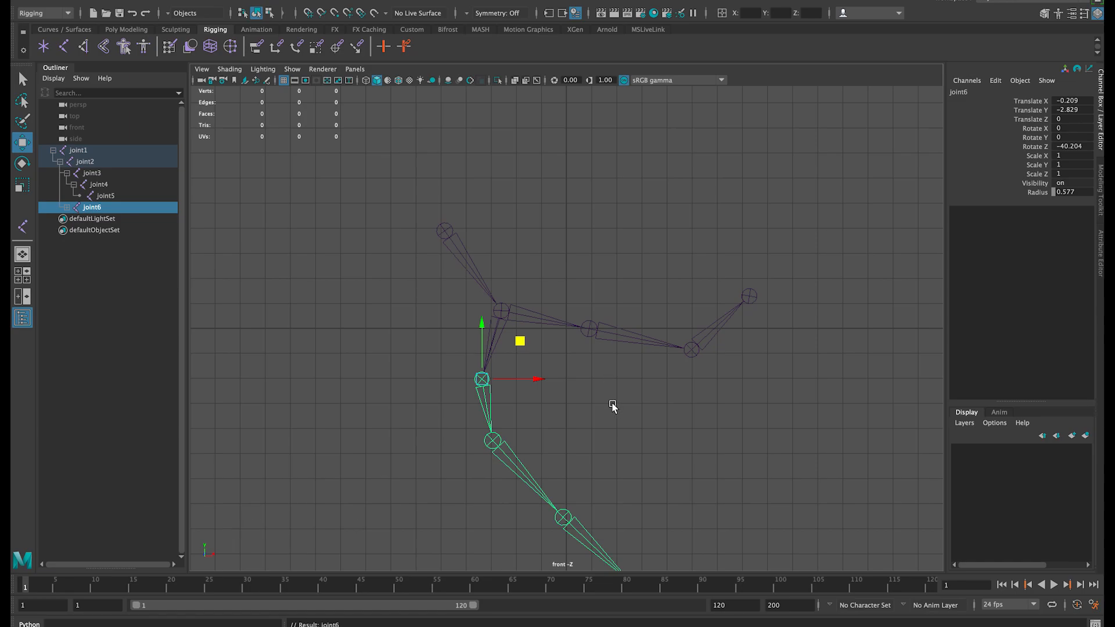
pyautogui.click(497, 316)
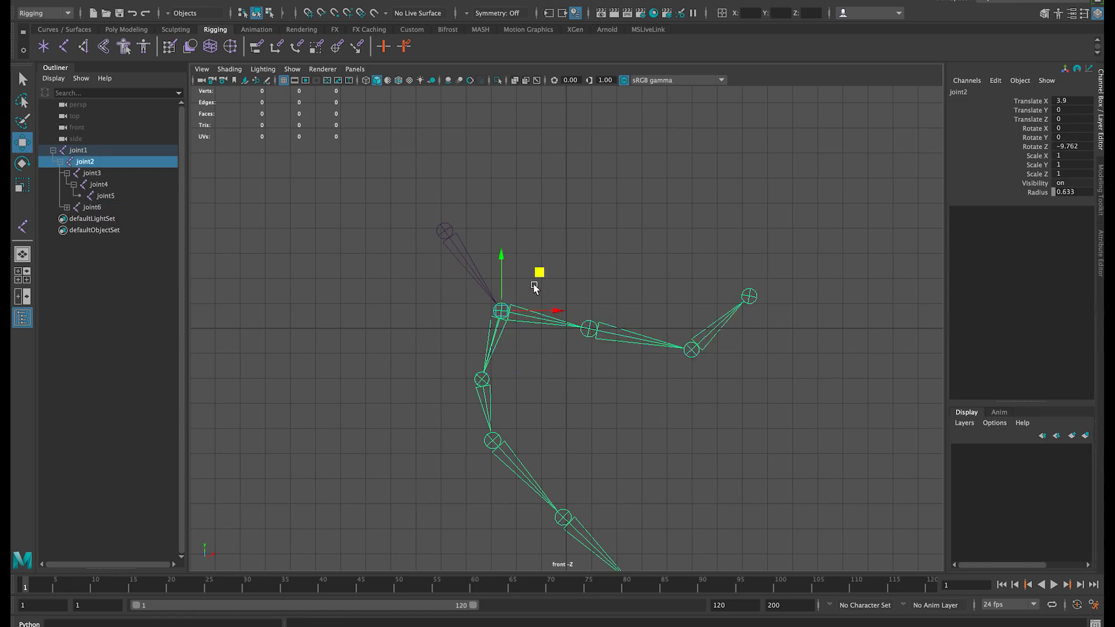
pyautogui.press('e')
pyautogui.moveTo(540, 290); pyautogui.dragTo(546, 258)
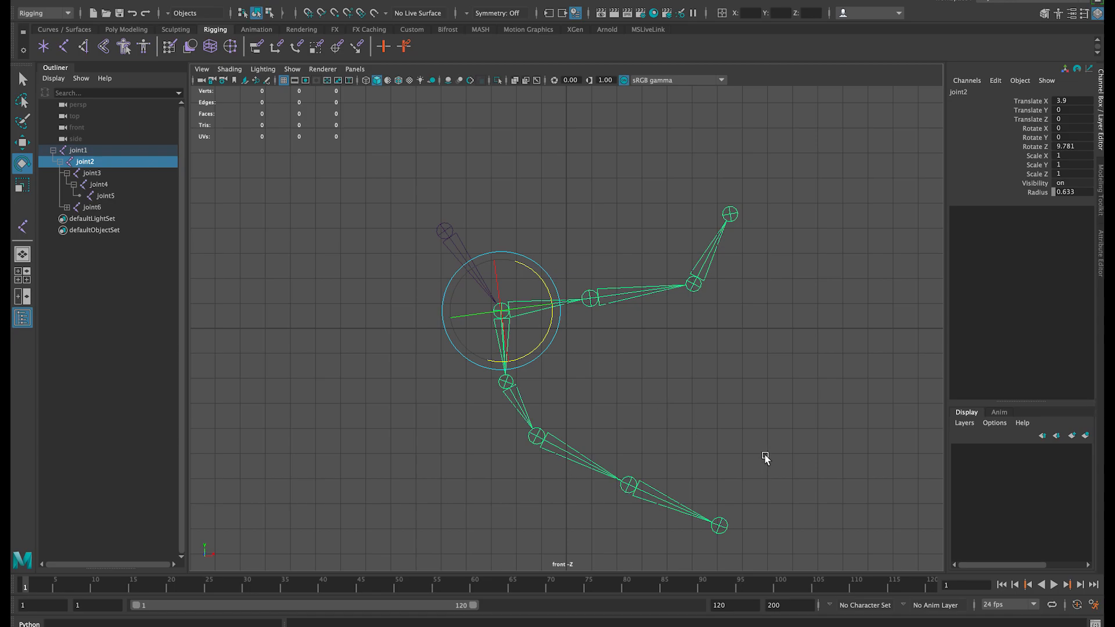
pyautogui.click(668, 360)
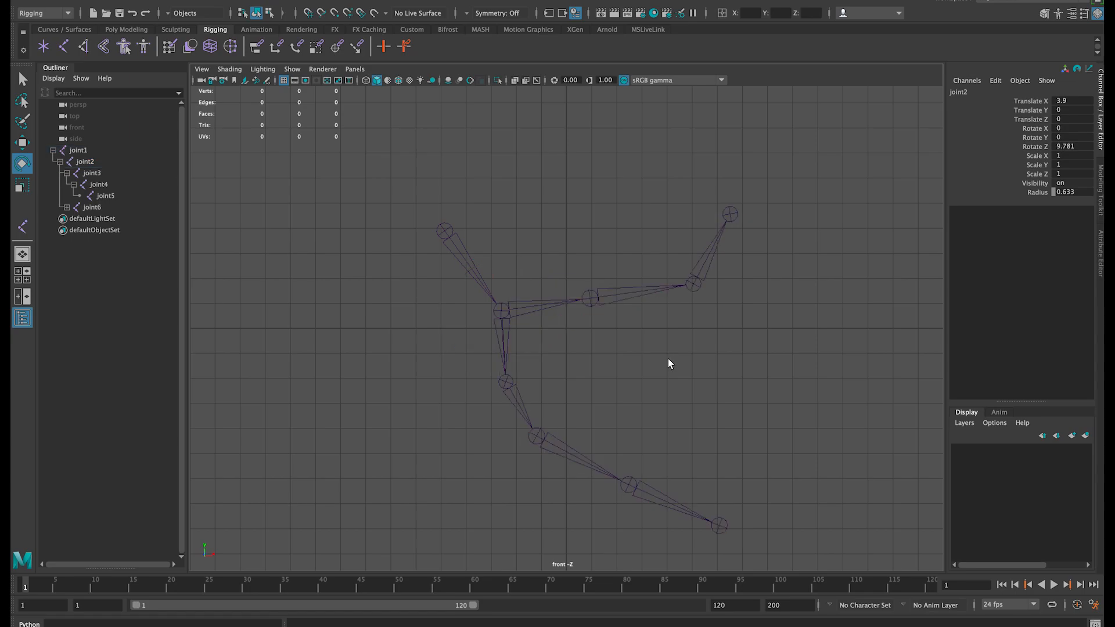
# Unparent joint6 from joint2, and check the separation by selecting joint2 and joint4.
pyautogui.click(513, 382)
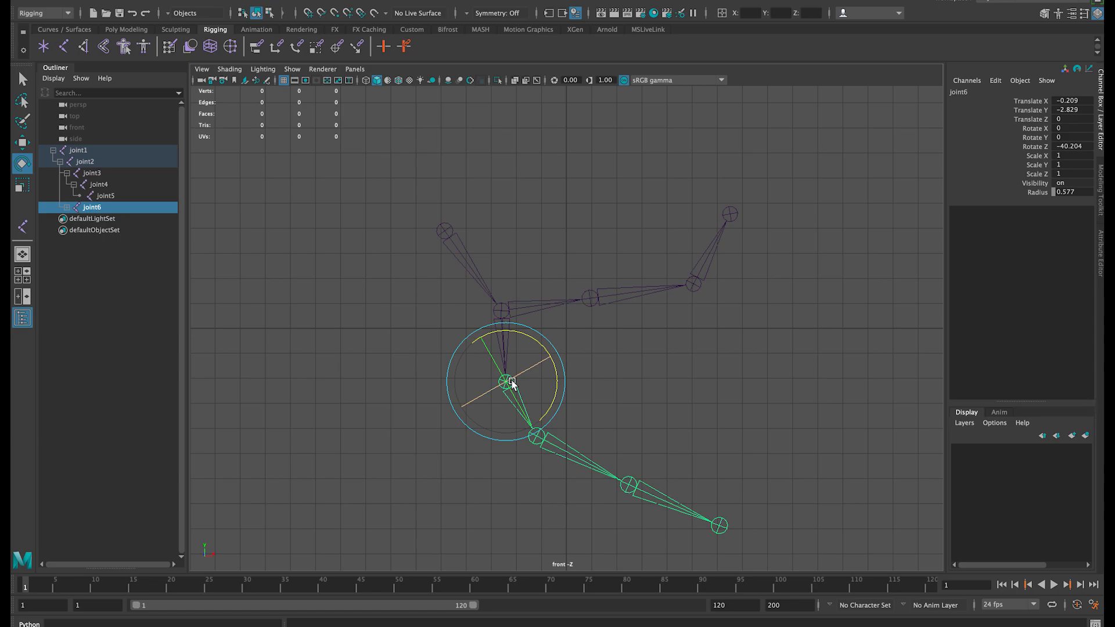
pyautogui.hotkey('shift', 'p')
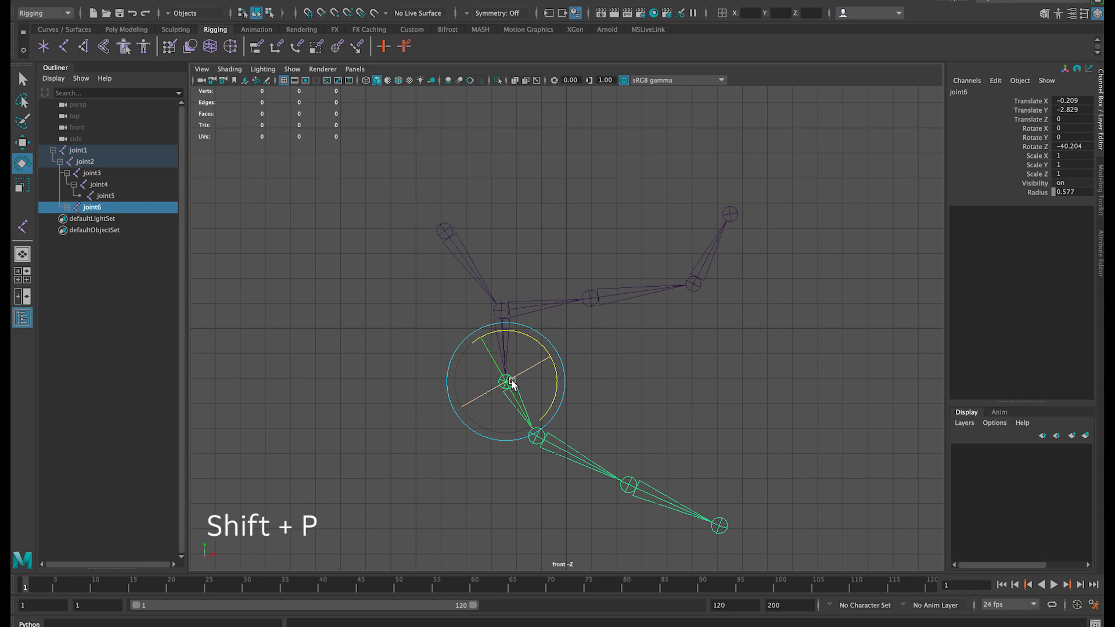
pyautogui.hotkey('shift', 'p')
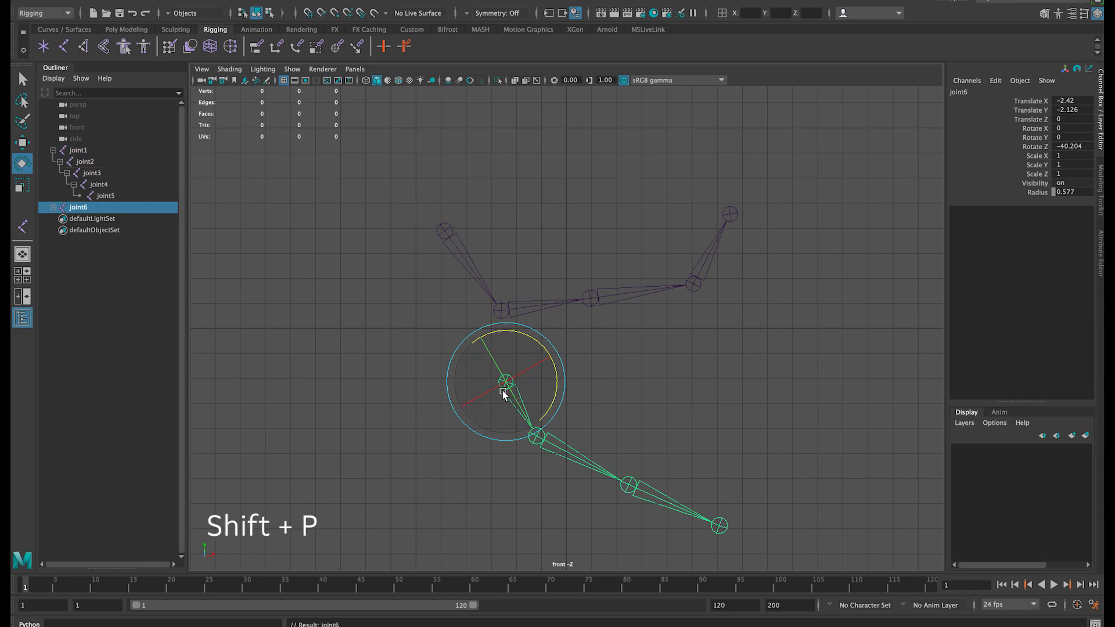
pyautogui.click(645, 398)
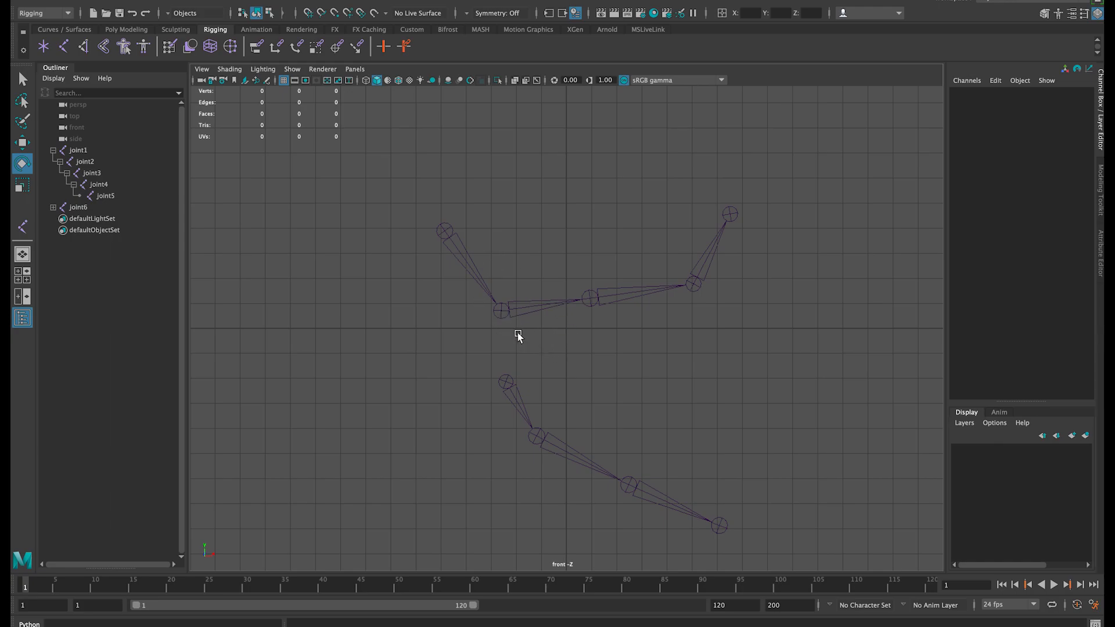
pyautogui.click(501, 310)
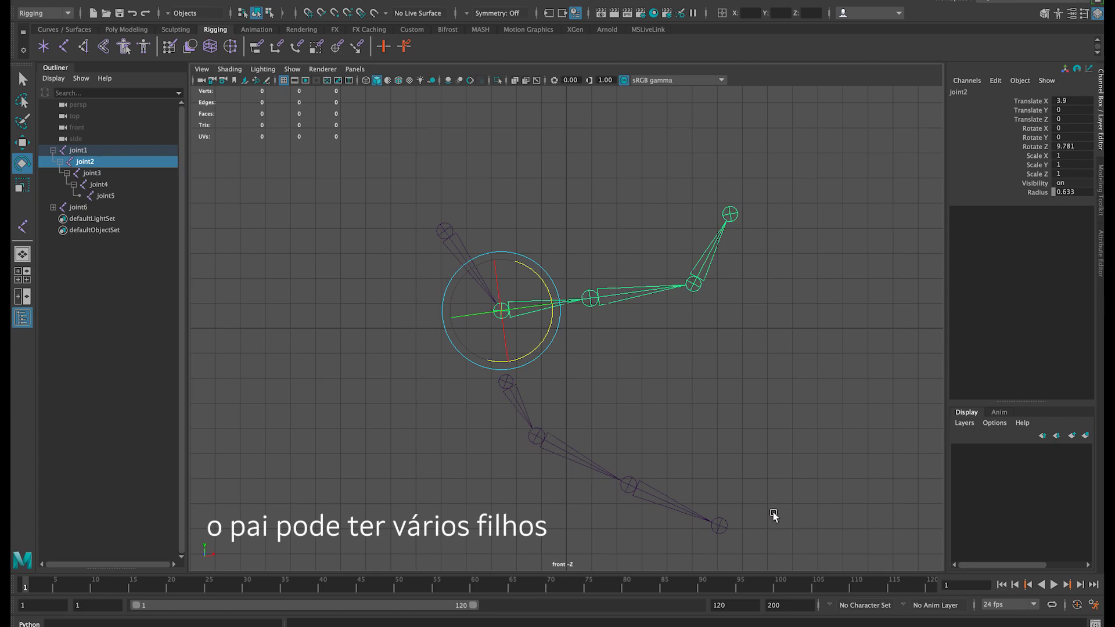
pyautogui.click(694, 287)
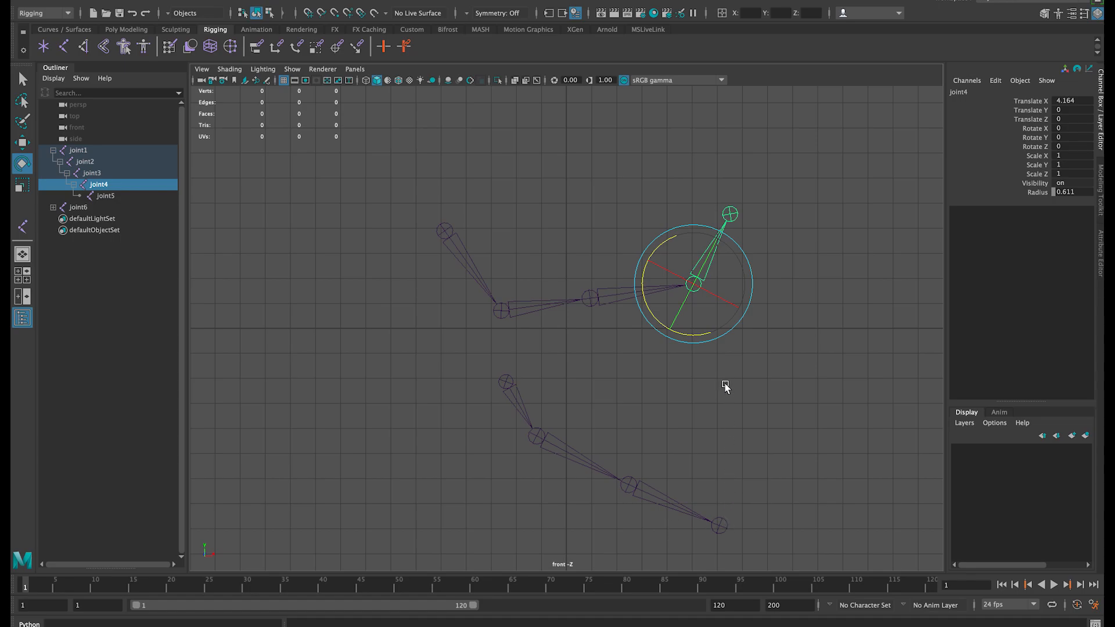
# Parent joint6 under joint2 again with the Parent command, and check the connection by selecting joint2.
pyautogui.click(506, 384)
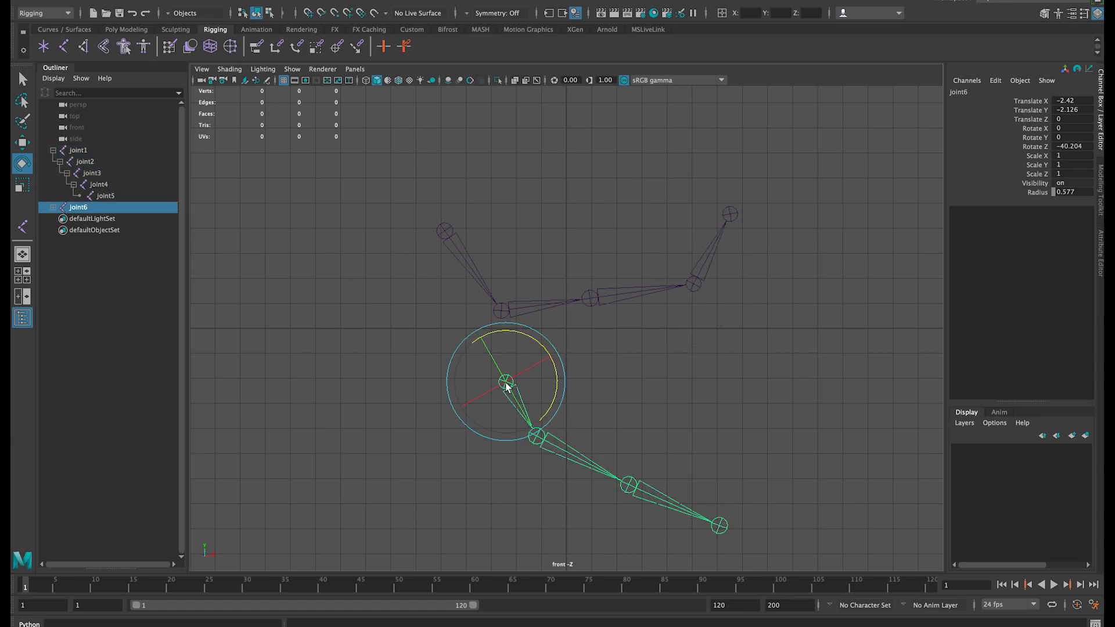
pyautogui.keyDown('shift'); pyautogui.click(500, 312); pyautogui.keyUp('shift')
pyautogui.press('p')
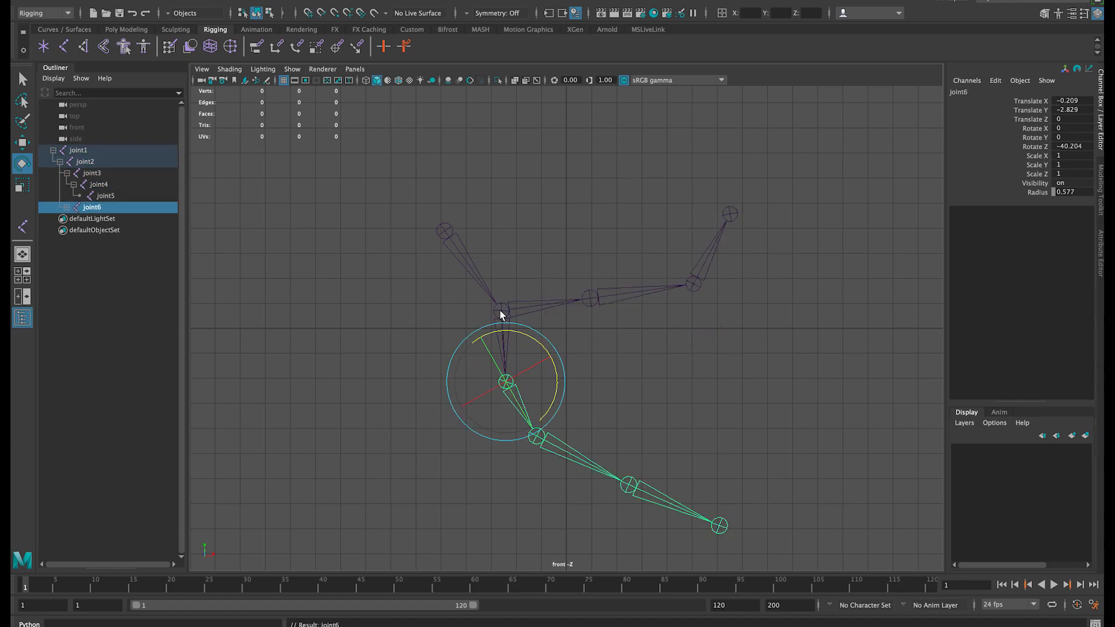
pyautogui.click(606, 362)
pyautogui.click(501, 313)
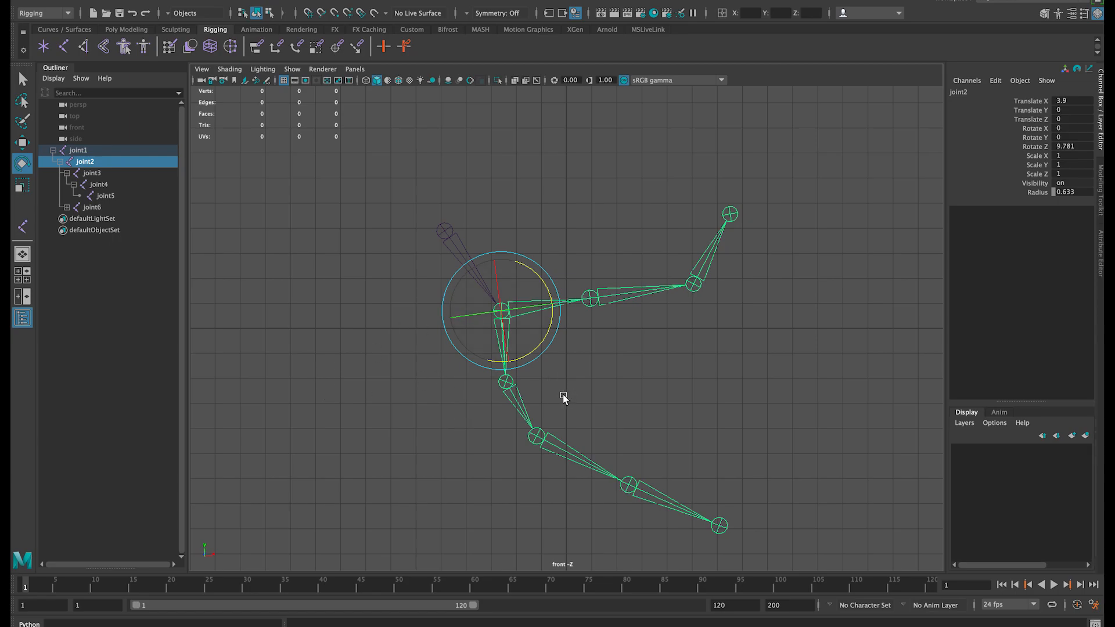
# Draw a separate three-joint chain running downward beside the existing skeleton, with its root at about X -5.11, Y -0.07.
pyautogui.click(62, 48)
pyautogui.click(438, 329)
pyautogui.click(428, 394)
pyautogui.click(412, 473)
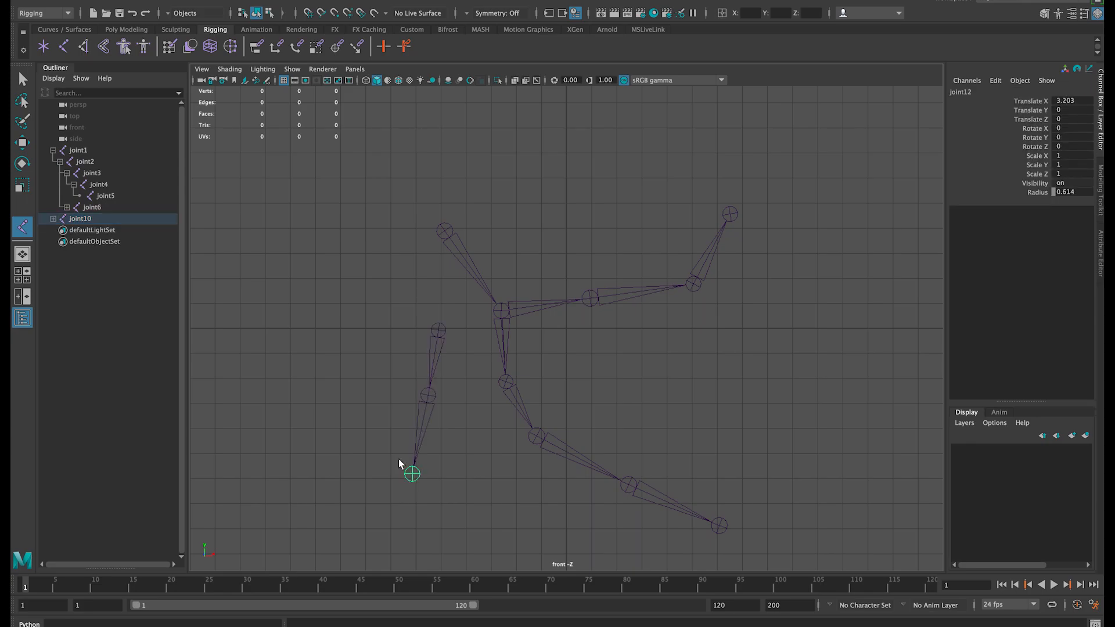
pyautogui.press('e')
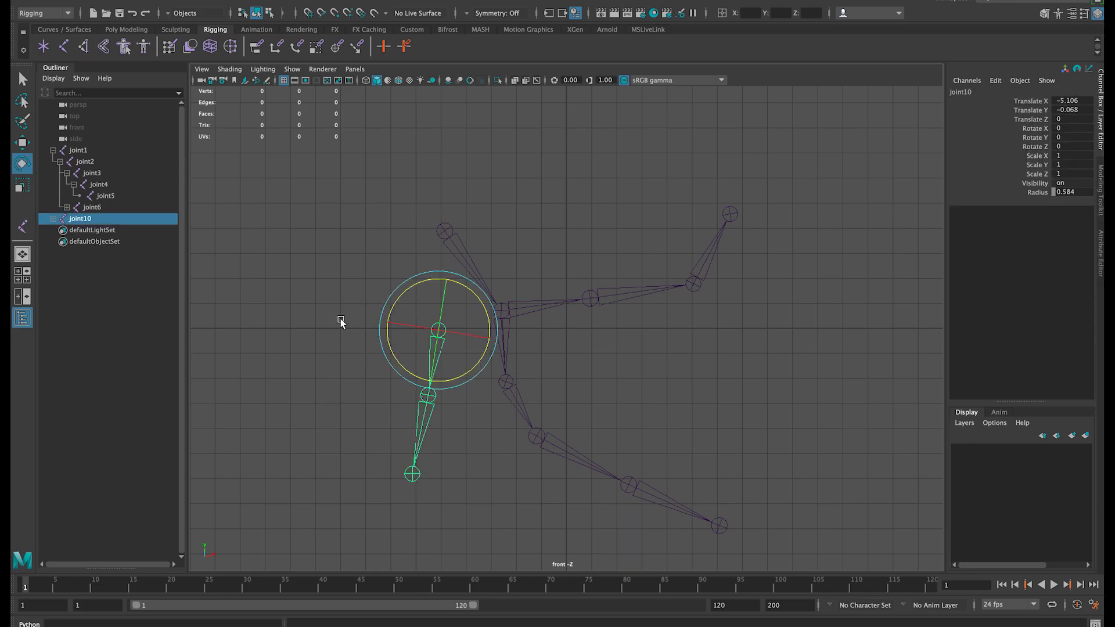
# Draw a separate four-joint chain sloping down and away from the skeleton, with its root at about X -7.52, Y 0.11.
pyautogui.click(22, 226)
pyautogui.click(377, 326)
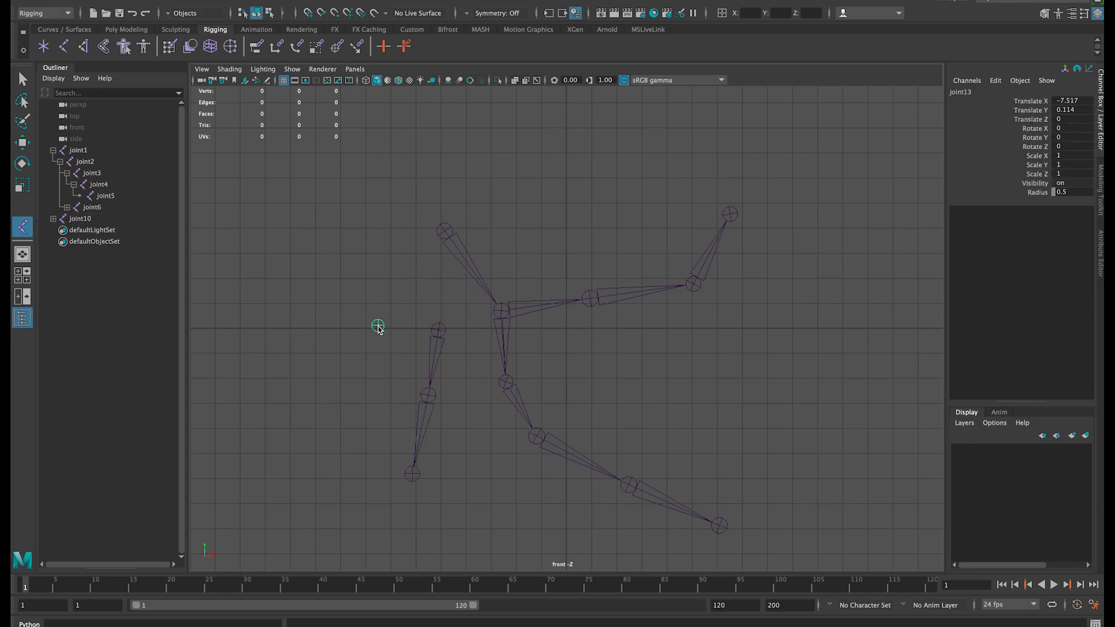
pyautogui.click(354, 390)
pyautogui.click(320, 444)
pyautogui.click(277, 501)
pyautogui.press('Return')
pyautogui.press('e')
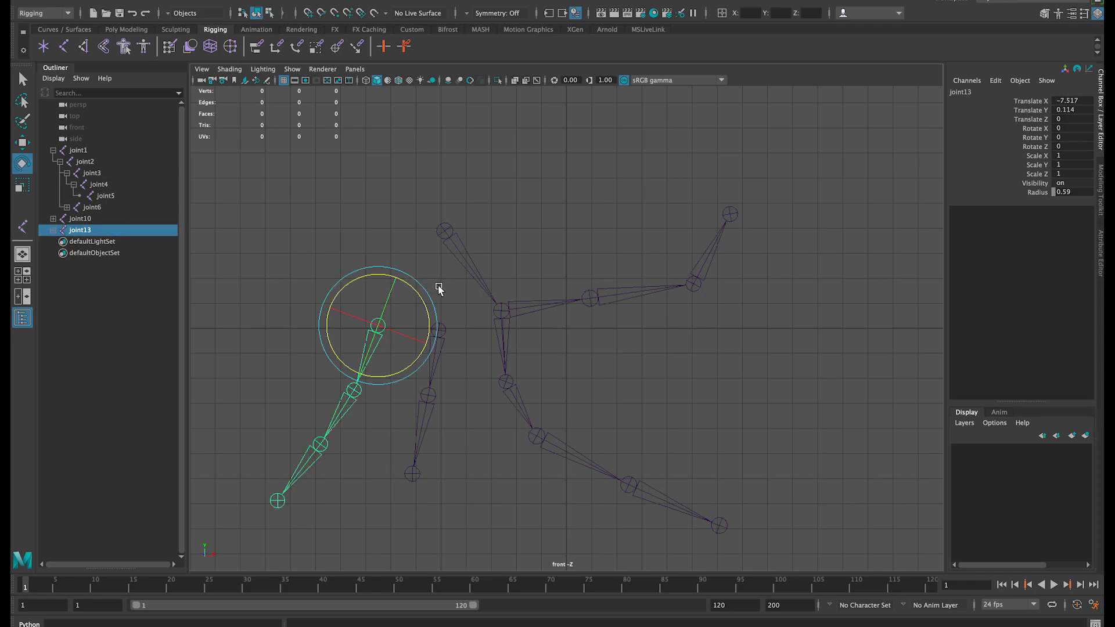
# Move joint10 to about X -5.38, Y -1.25 and parent it under joint2.
pyautogui.click(444, 340)
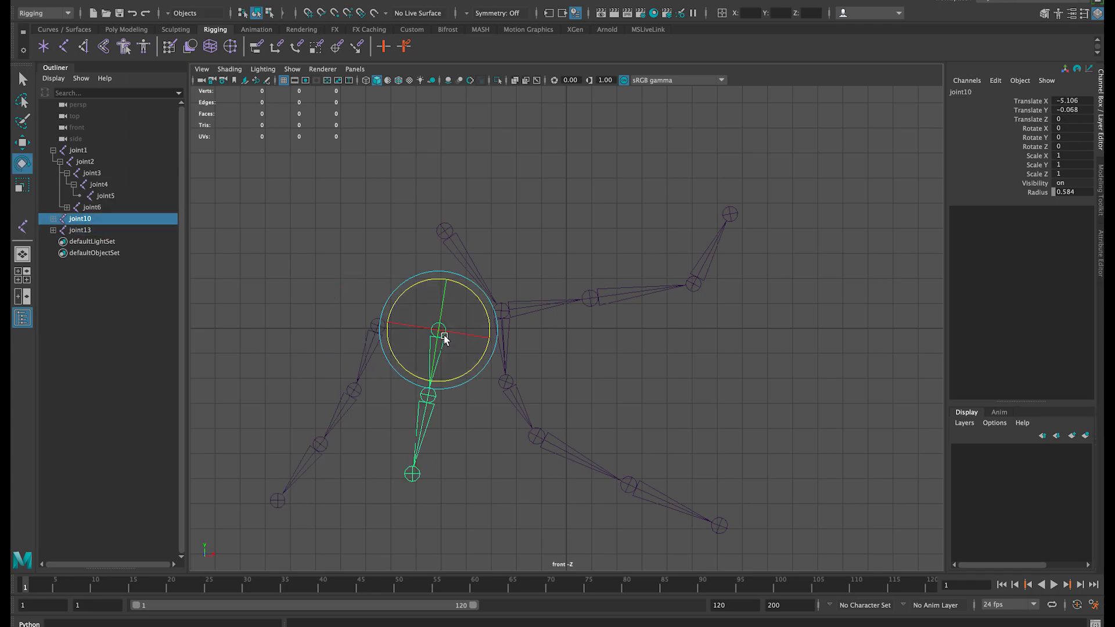
pyautogui.press('w')
pyautogui.moveTo(476, 292); pyautogui.dragTo(469, 321)
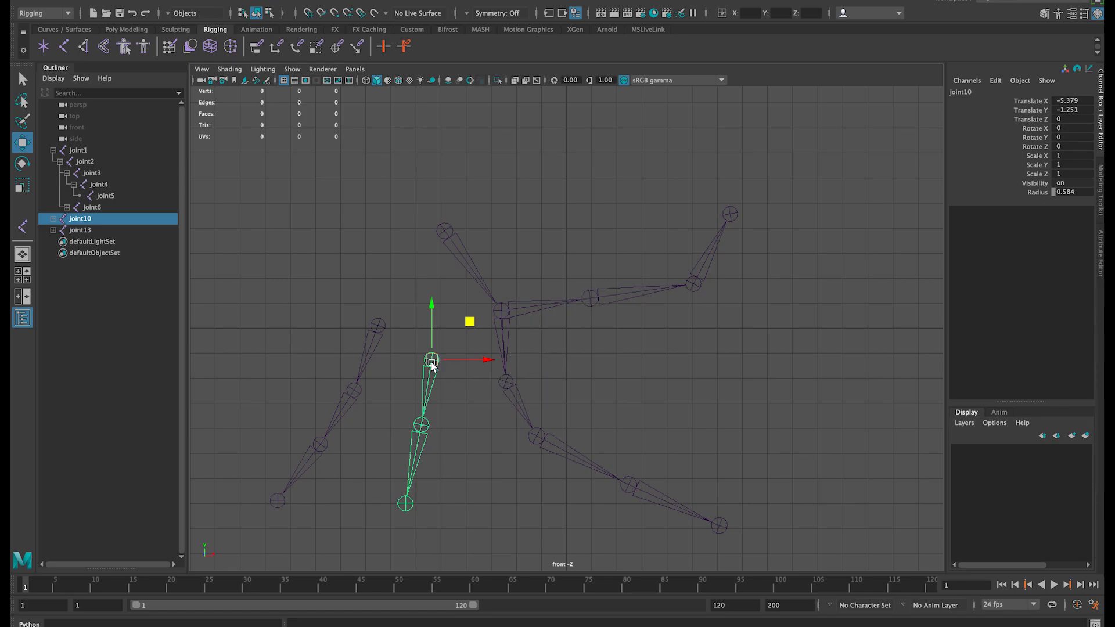
pyautogui.keyDown('shift'); pyautogui.click(502, 311); pyautogui.keyUp('shift')
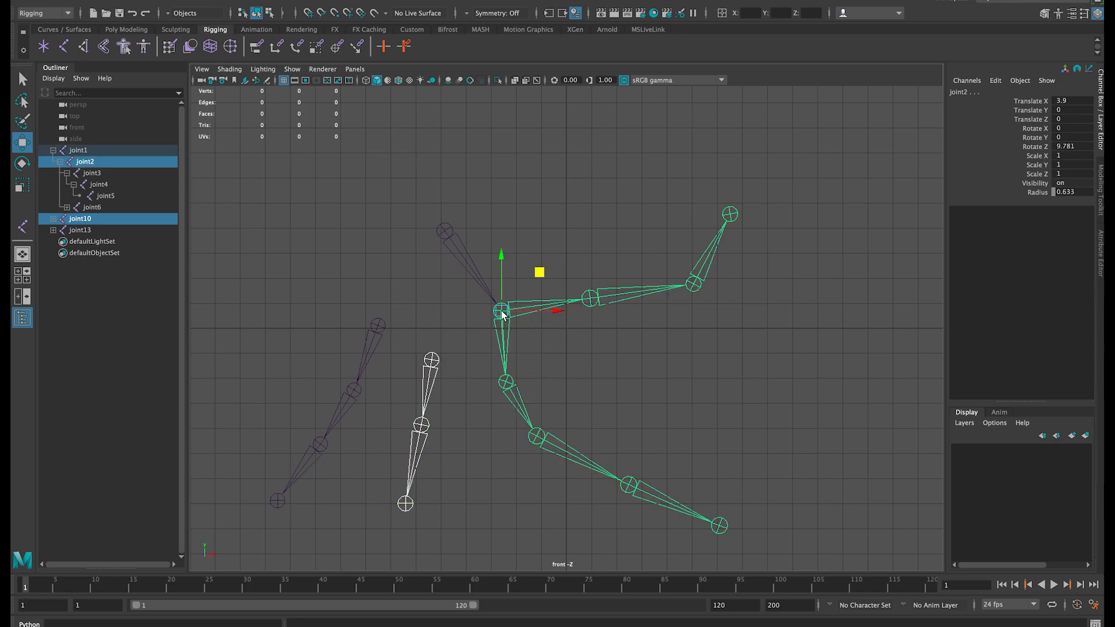
pyautogui.press('p')
# Parent joint13 under joint2, and check the connected chains by selecting joint2.
pyautogui.click(382, 330)
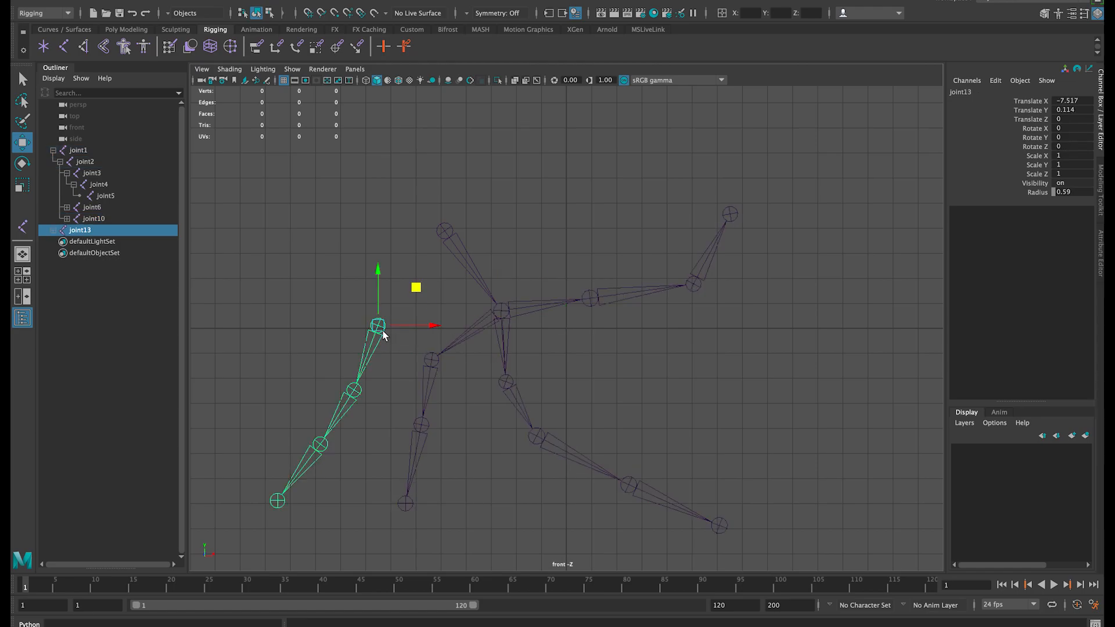
pyautogui.keyDown('shift'); pyautogui.click(503, 315); pyautogui.keyUp('shift')
pyautogui.press('p')
pyautogui.press('Up')
pyautogui.press('e')
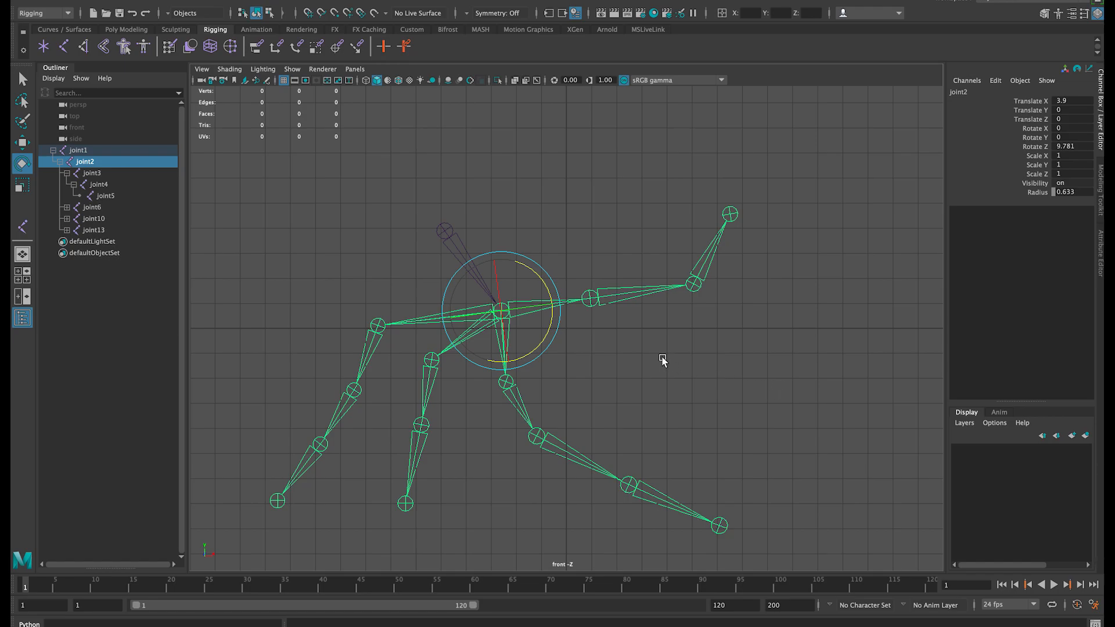
# Undo the parenting of joint13 and joint10 under joint2 and the last move of joint10.
pyautogui.hotkey('ctrl', 'z')
pyautogui.hotkey('ctrl', 'z')
pyautogui.hotkey('ctrl', 'z')
pyautogui.hotkey('ctrl', 'z')
pyautogui.hotkey('ctrl', 'z')
pyautogui.hotkey('ctrl', 'z')
pyautogui.hotkey('ctrl', 'z')
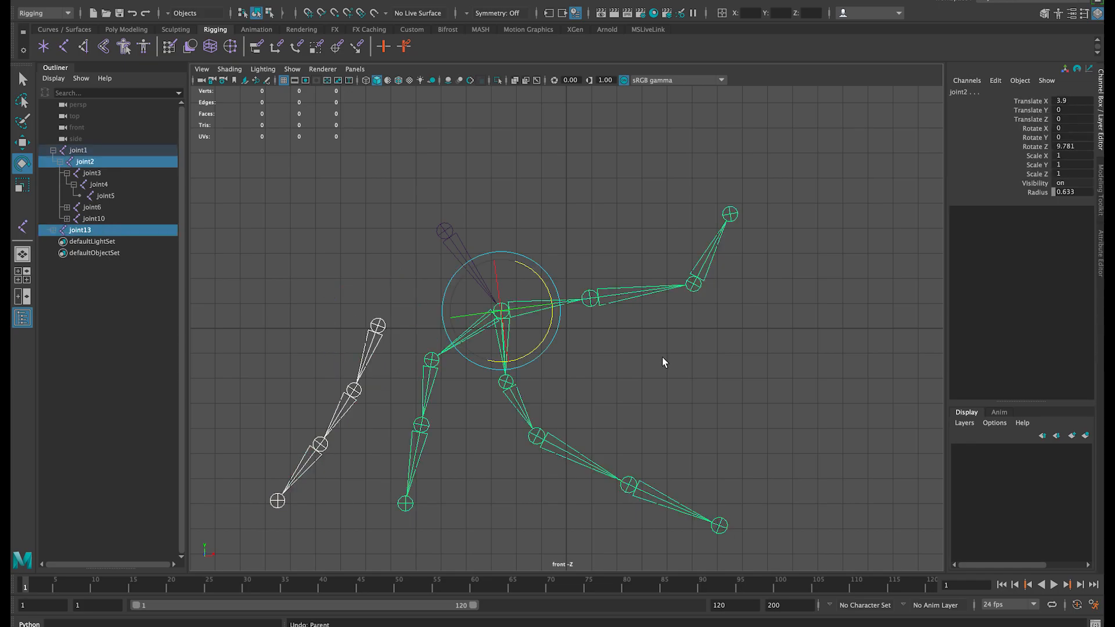
# Move joint10 to about X -5.36, Y -1.18 and clear the selection.
pyautogui.moveTo(434, 361); pyautogui.dragTo(441, 333)
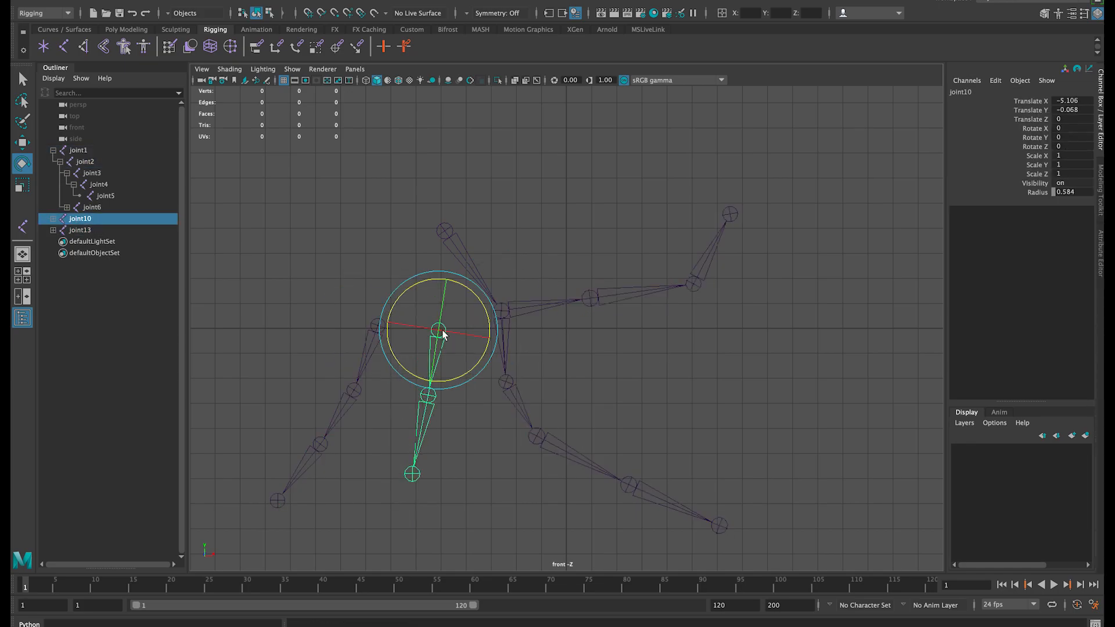
pyautogui.press('w')
pyautogui.moveTo(473, 296); pyautogui.dragTo(467, 325)
pyautogui.click(589, 384)
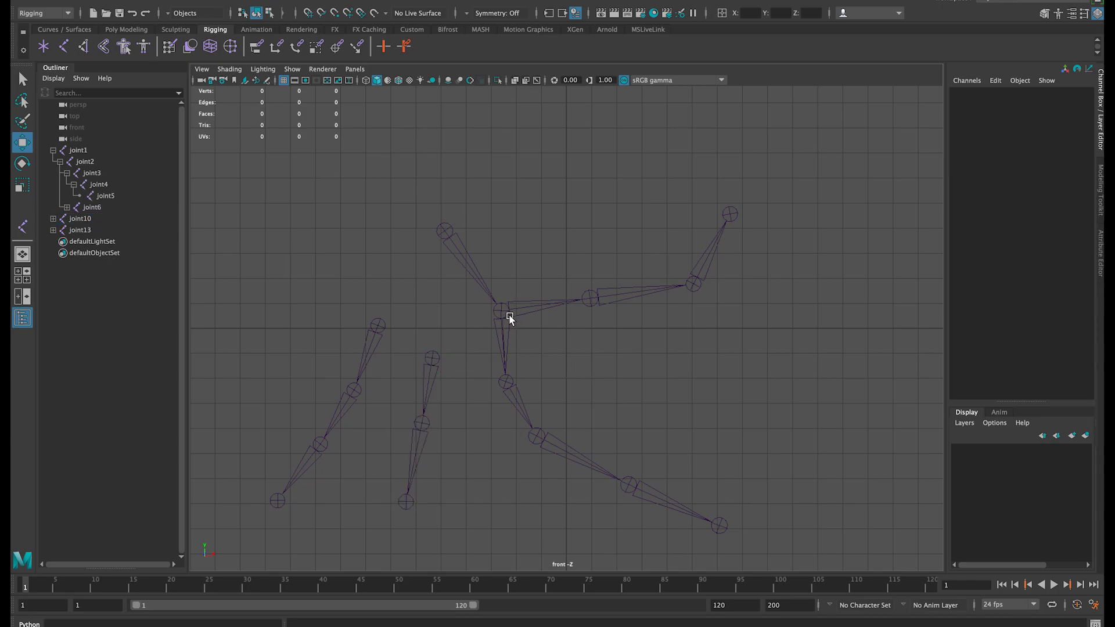
# Parent joint2 under joint10 to show the reversed selection order, and inspect the hierarchy by selecting joint10 and joint2.
pyautogui.click(505, 314)
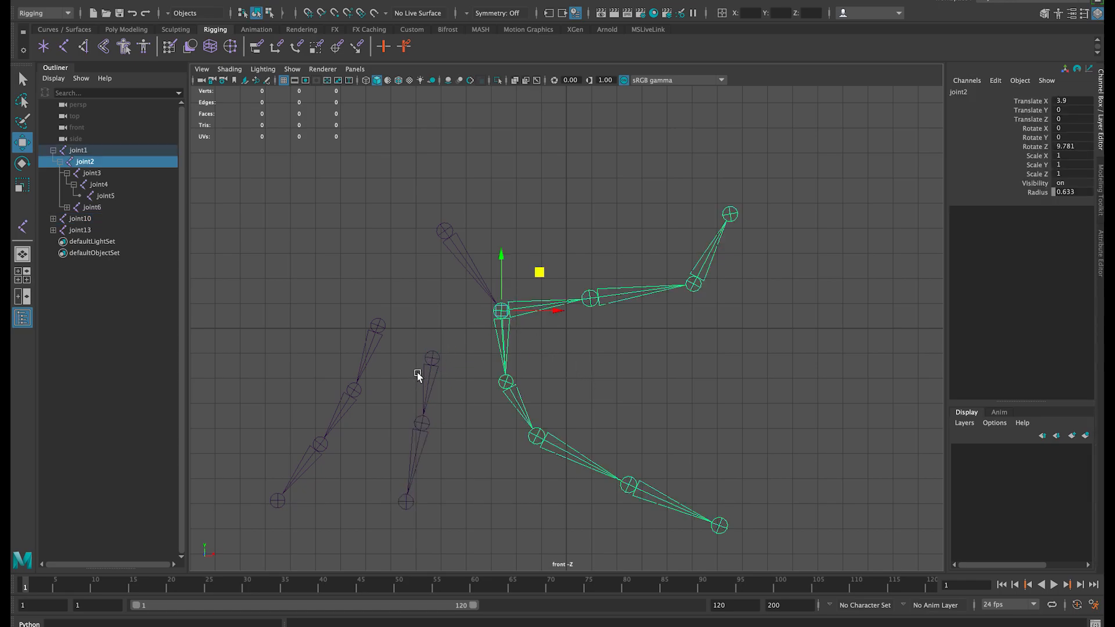
pyautogui.keyDown('shift'); pyautogui.click(431, 360); pyautogui.keyUp('shift')
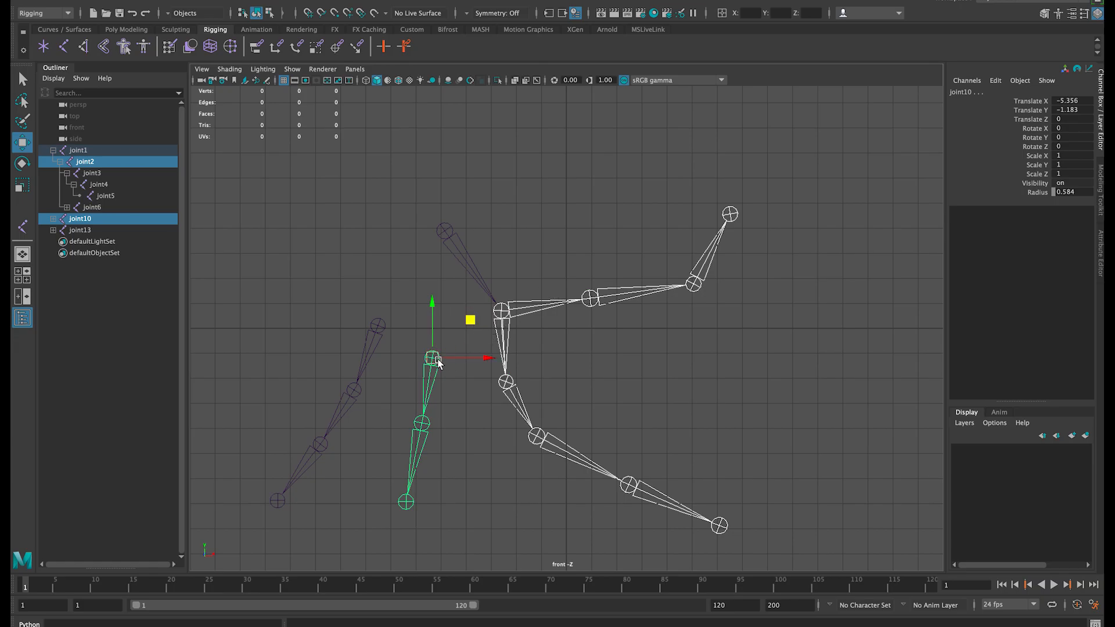
pyautogui.press('p')
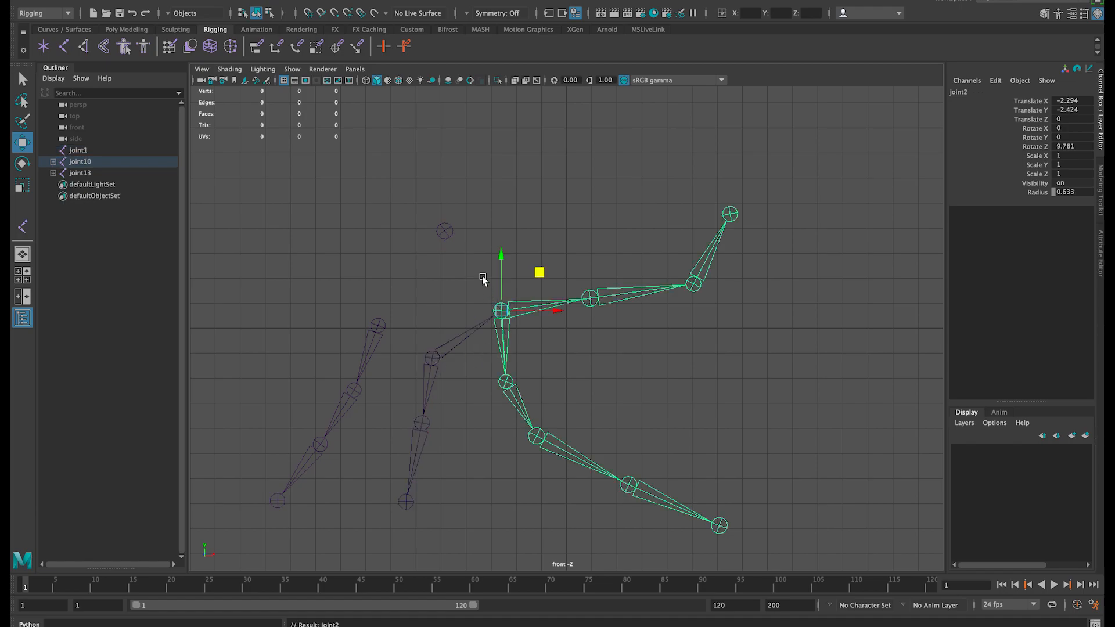
pyautogui.click(473, 240)
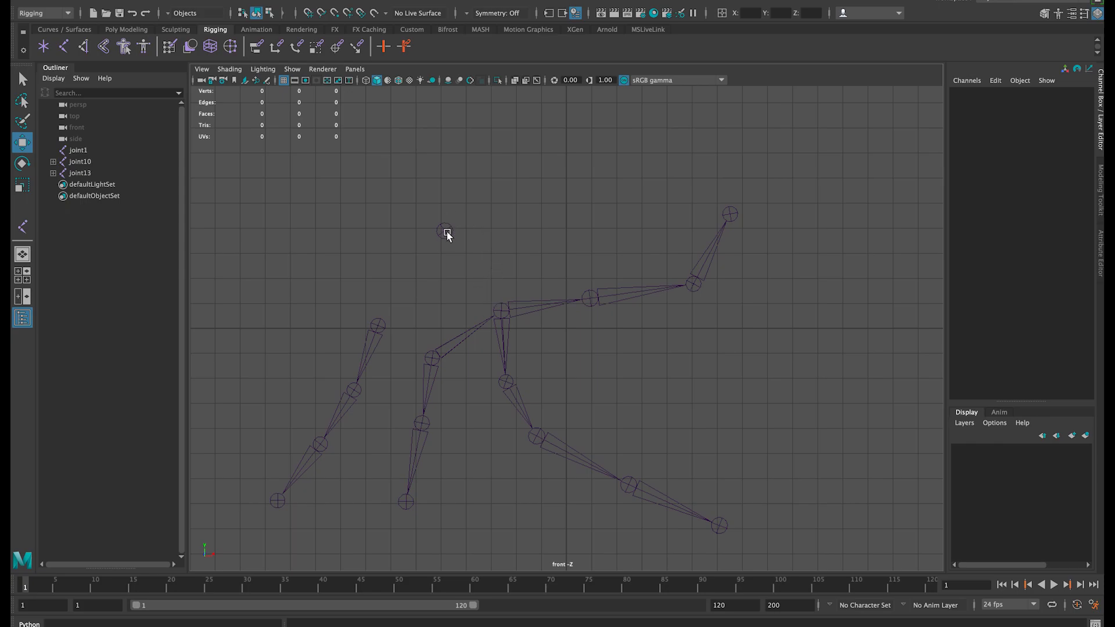
pyautogui.click(426, 361)
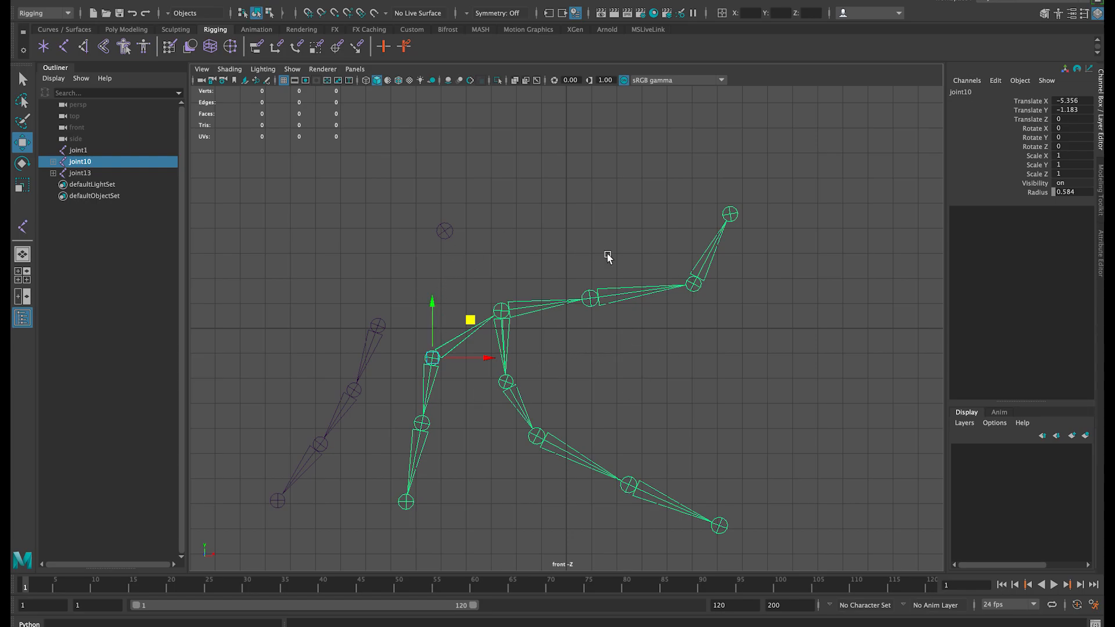
pyautogui.click(501, 312)
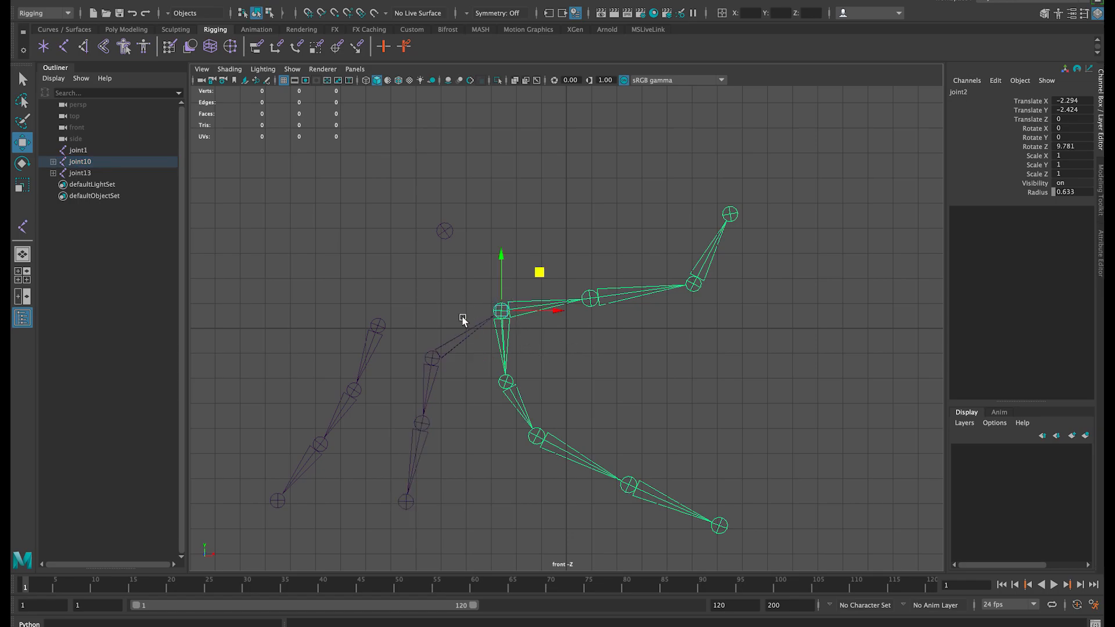
# Unparent joint2 from joint10 and parent it back under joint1.
pyautogui.hotkey('shift', 'p')
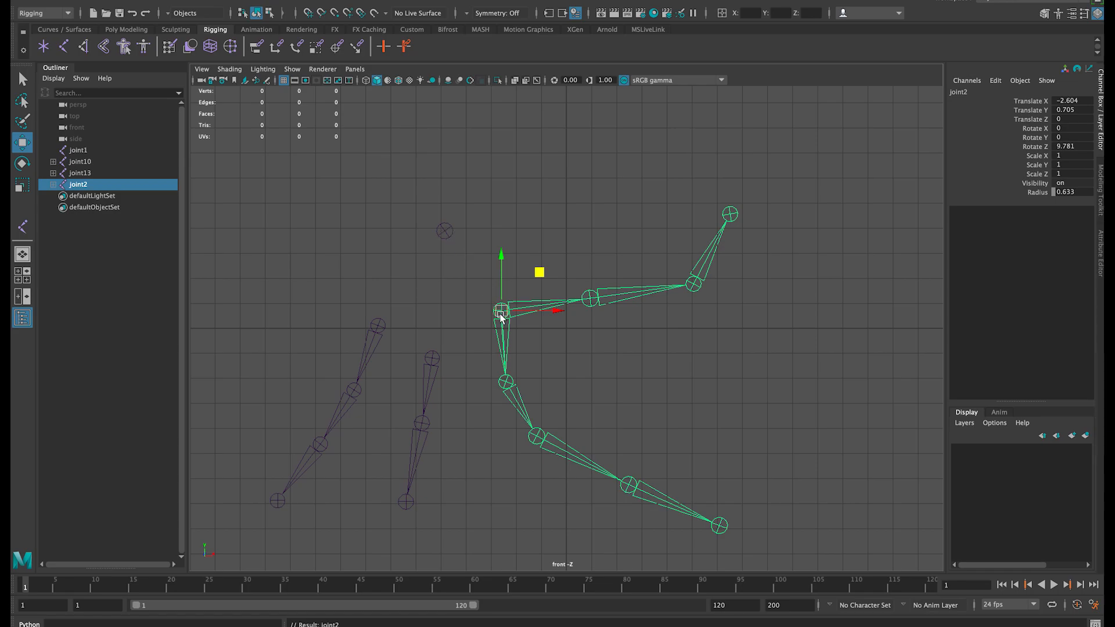
pyautogui.keyDown('shift'); pyautogui.click(445, 231); pyautogui.keyUp('shift')
pyautogui.press('p')
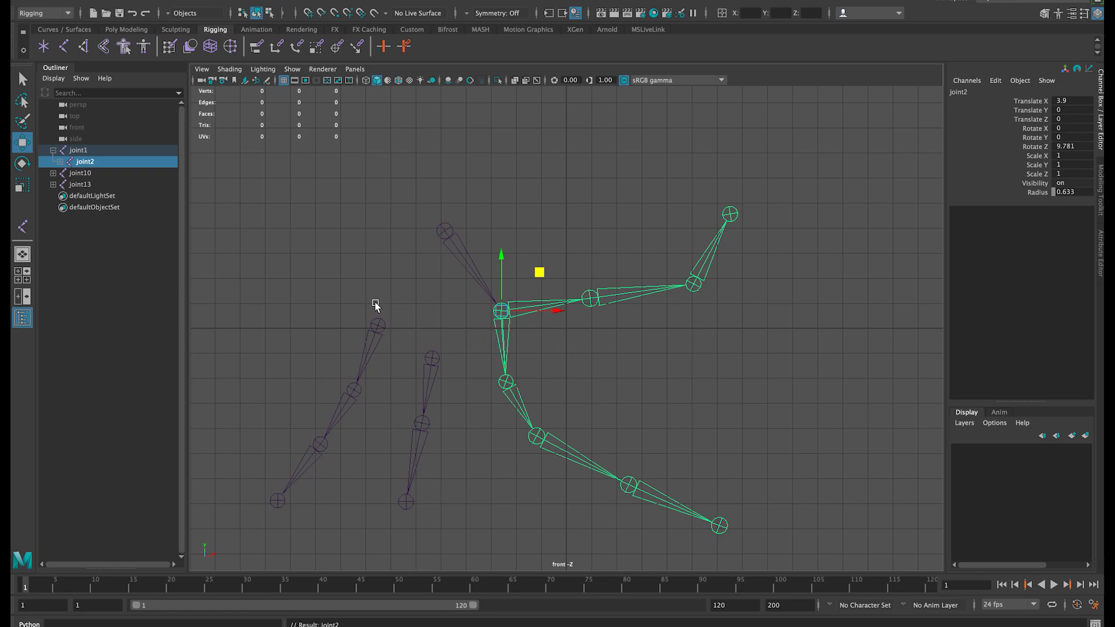
# Unparent joint6 and joint3 from joint2, and move the remaining joint1 chain slightly upward.
pyautogui.click(506, 382)
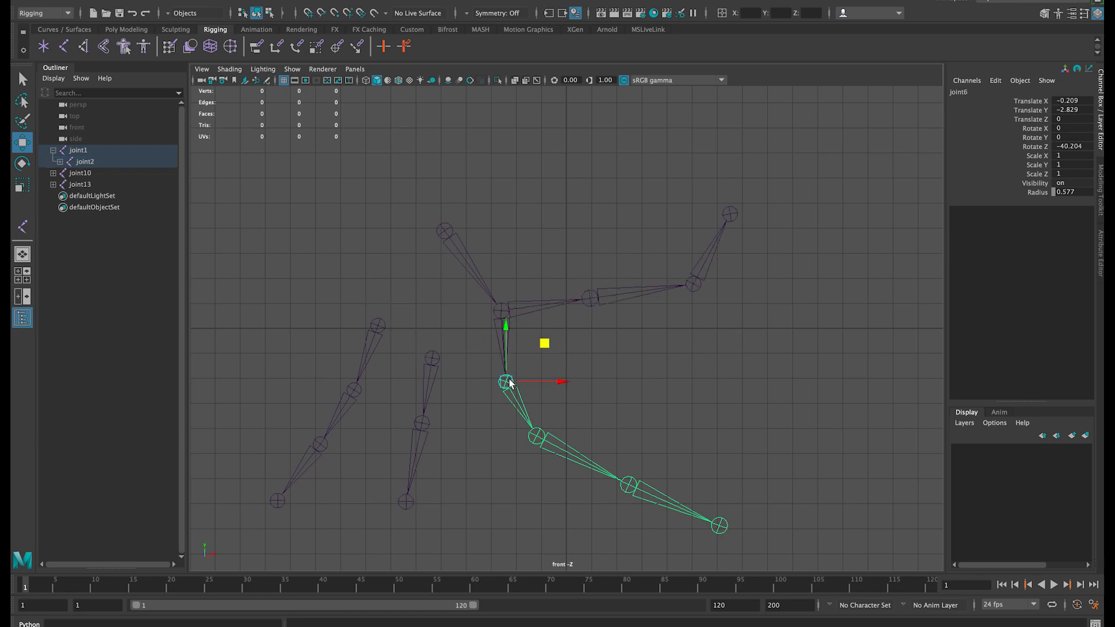
pyautogui.hotkey('shift', 'p')
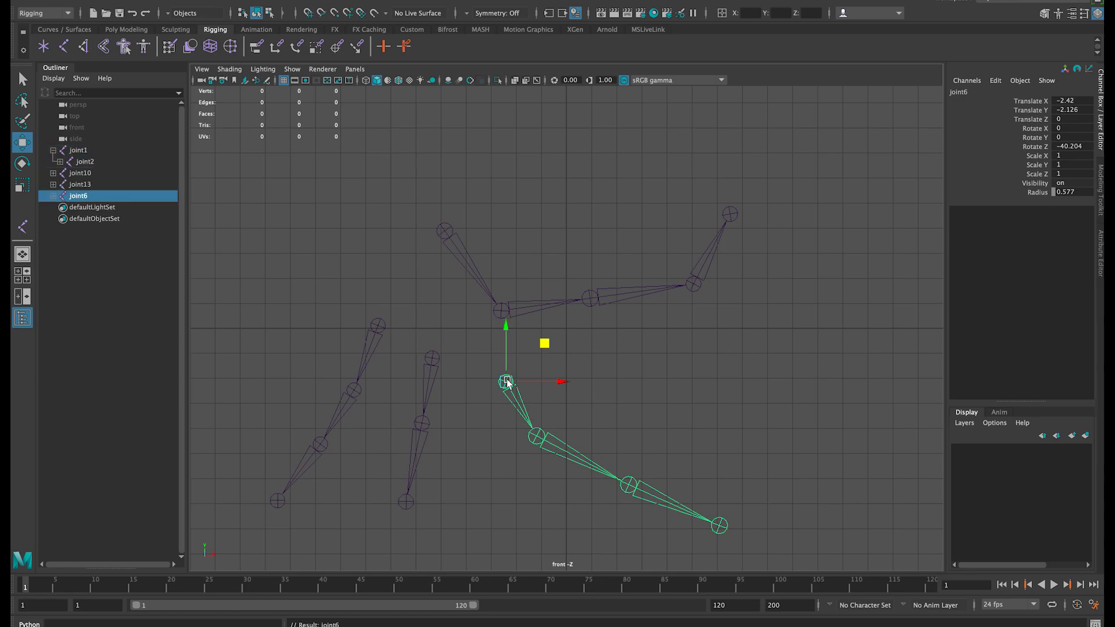
pyautogui.click(588, 300)
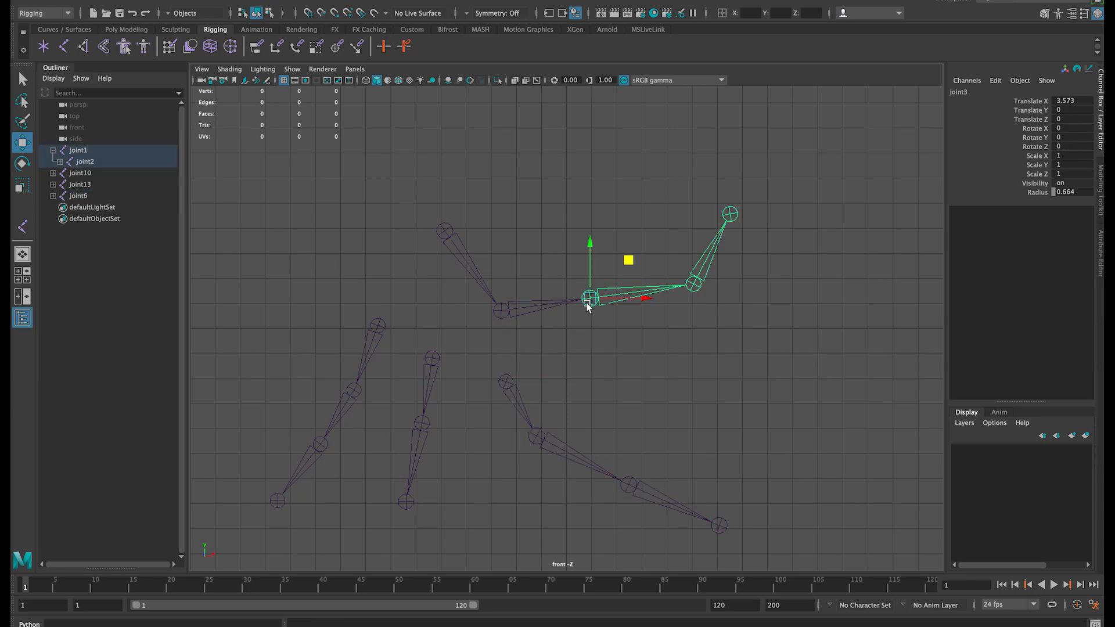
pyautogui.hotkey('shift', 'p')
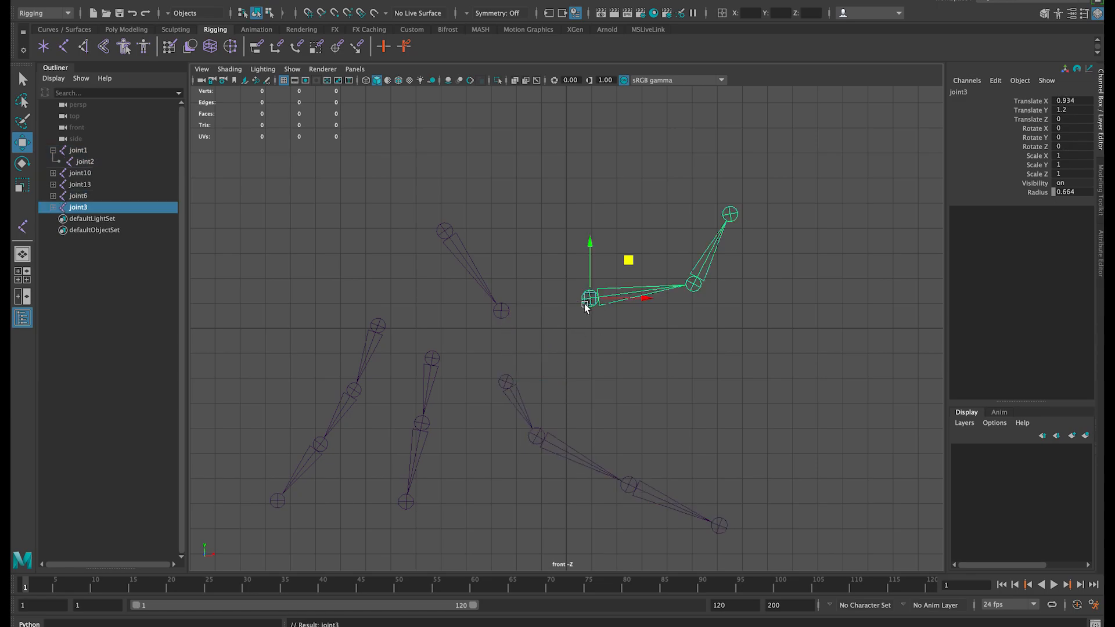
pyautogui.click(445, 232)
pyautogui.moveTo(484, 193); pyautogui.dragTo(473, 137)
# Parent the joint3, joint6, joint10 and joint13 chains under joint2, with joint2 selected last.
pyautogui.moveTo(627, 351); pyautogui.dragTo(497, 253)
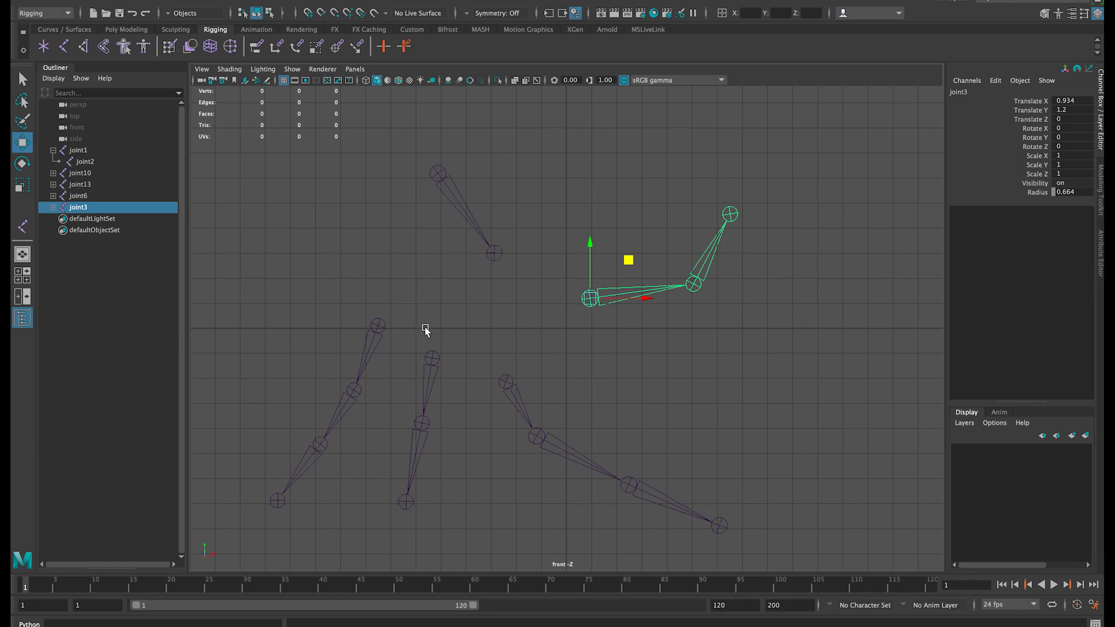
pyautogui.keyDown('shift'); pyautogui.click(507, 383); pyautogui.keyUp('shift')
pyautogui.keyDown('shift'); pyautogui.click(433, 359); pyautogui.keyUp('shift')
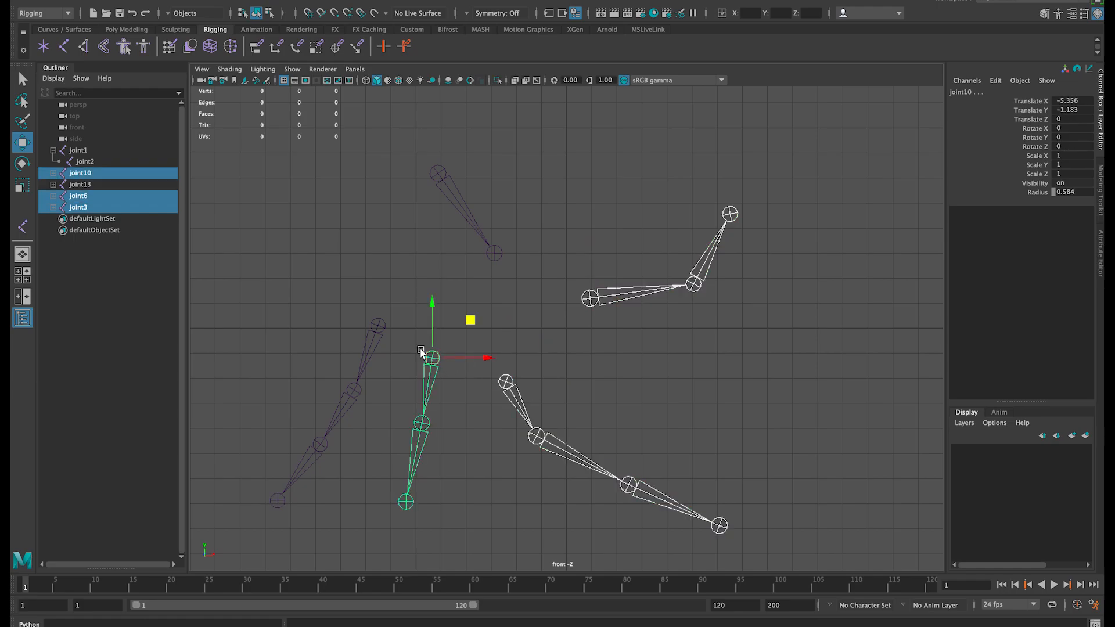
pyautogui.keyDown('shift'); pyautogui.click(377, 327); pyautogui.keyUp('shift')
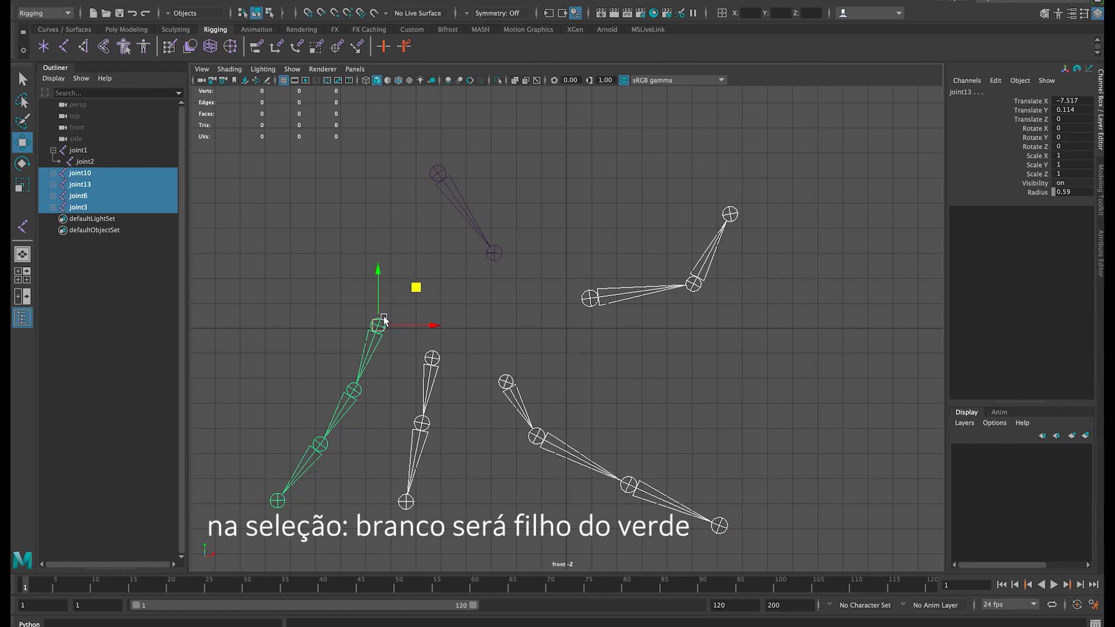
pyautogui.keyDown('shift'); pyautogui.click(495, 253); pyautogui.keyUp('shift')
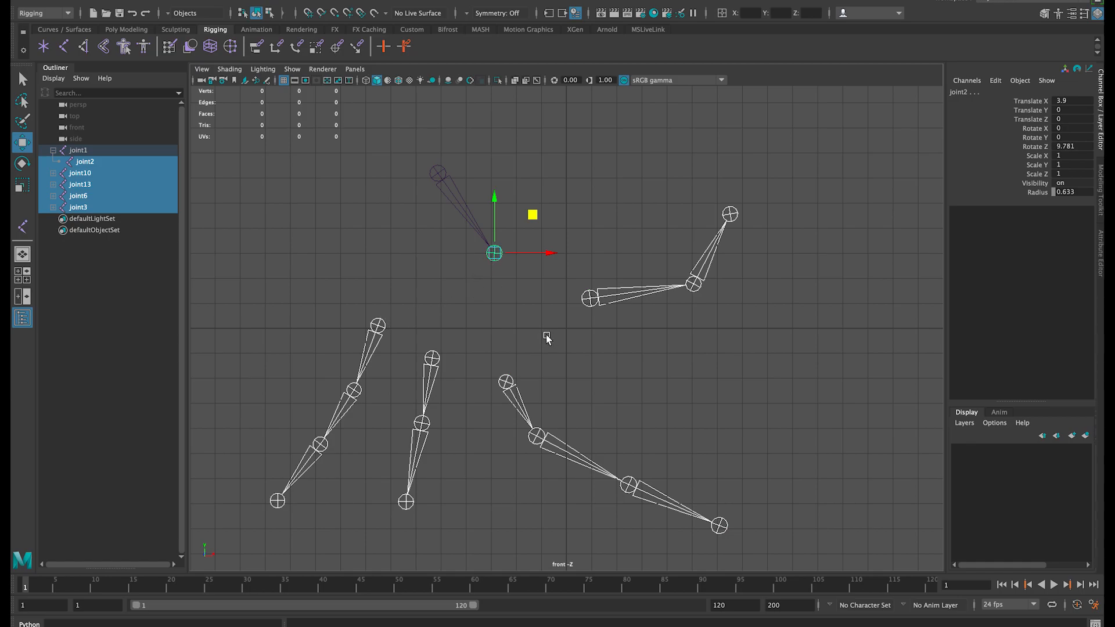
pyautogui.press('p')
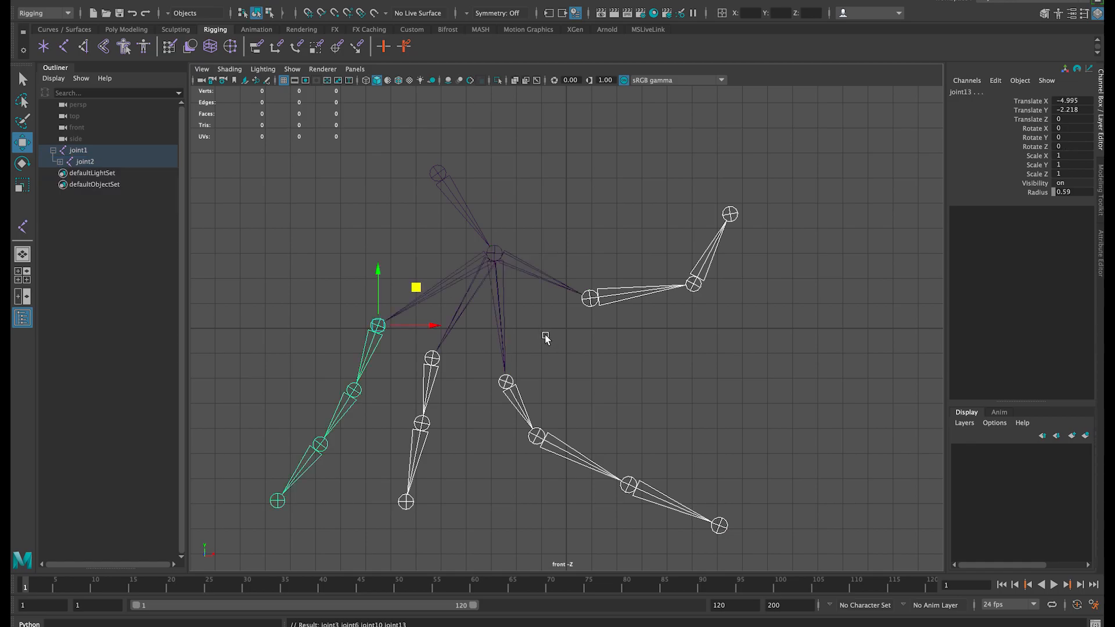
# Rotate joint2 with its attached chains to about 24.9° in Z and clear the selection.
pyautogui.click(494, 260)
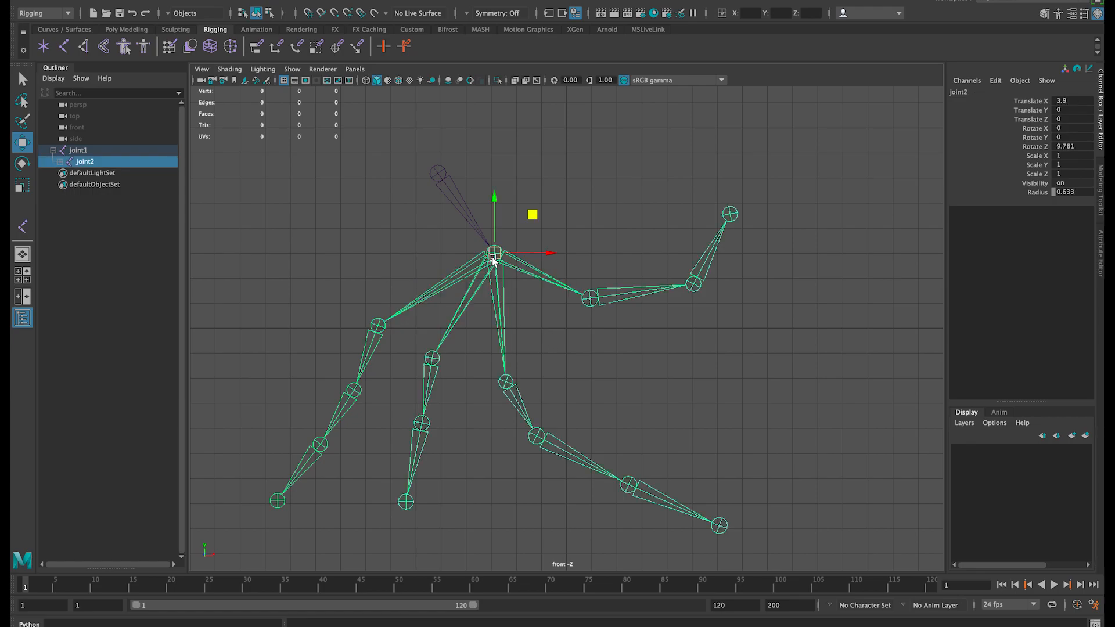
pyautogui.press('e')
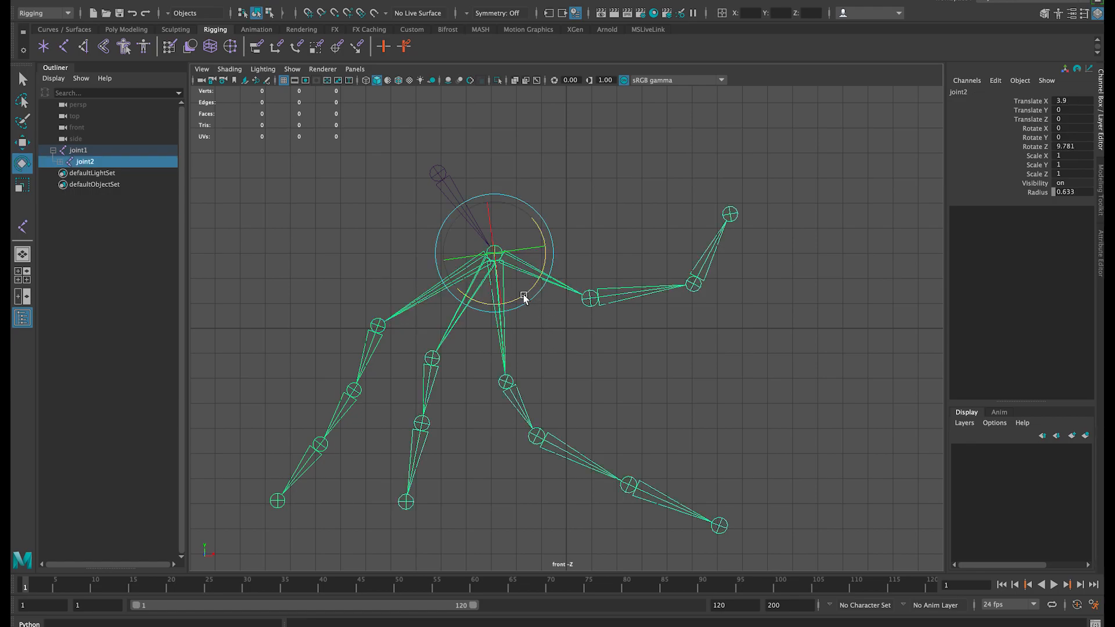
pyautogui.moveTo(523, 295)
pyautogui.mouseDown()
pyautogui.moveTo(552, 256)
pyautogui.moveTo(505, 298)
pyautogui.moveTo(541, 292)
pyautogui.mouseUp()
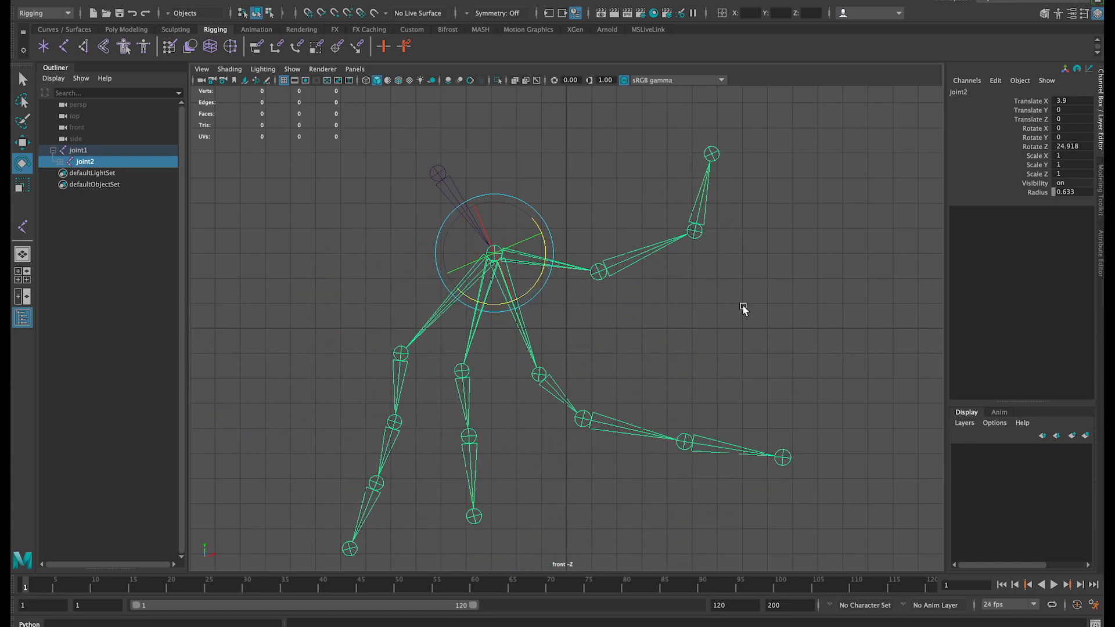
pyautogui.click(695, 312)
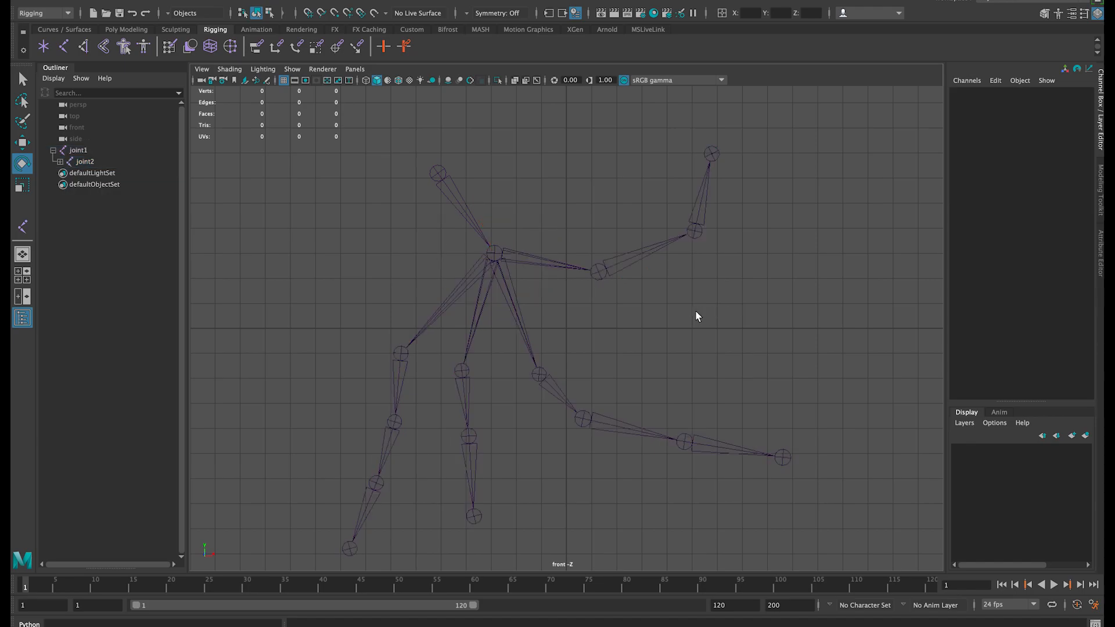
# Rotate joint4 to about -16.5° in Z and move it to about X 3.47, Y -0.70.
pyautogui.click(597, 273)
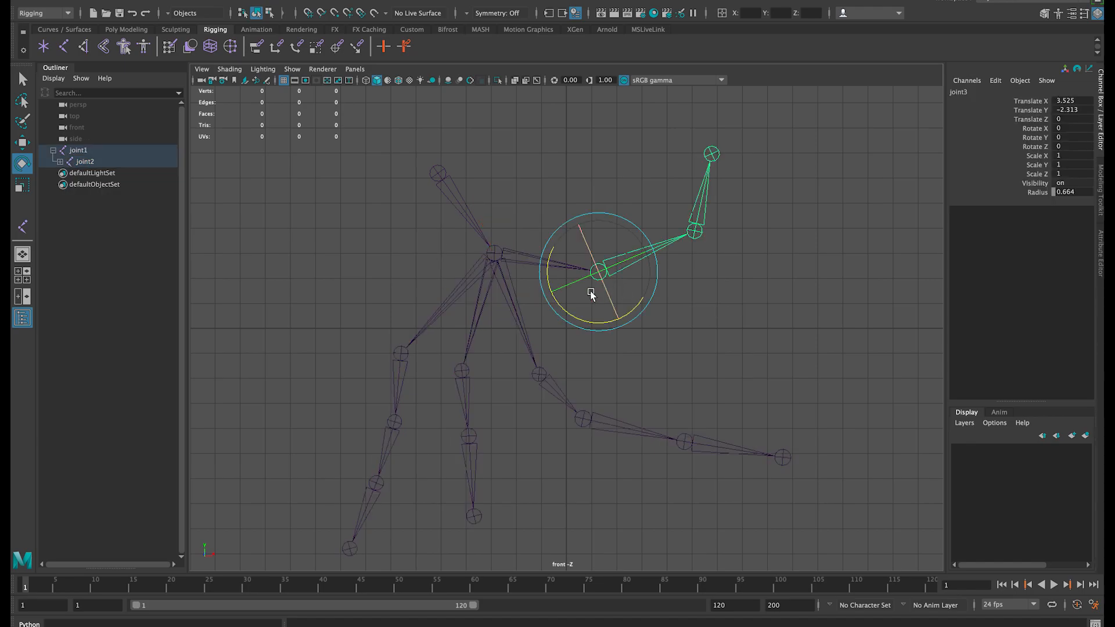
pyautogui.click(696, 234)
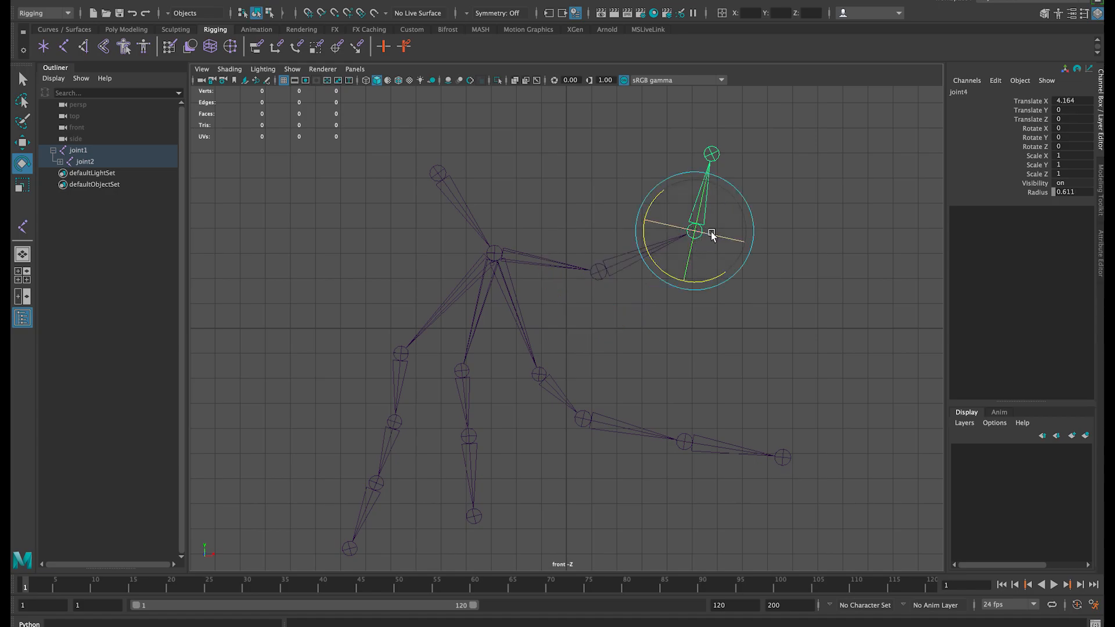
pyautogui.moveTo(714, 281); pyautogui.dragTo(698, 299)
pyautogui.press('w')
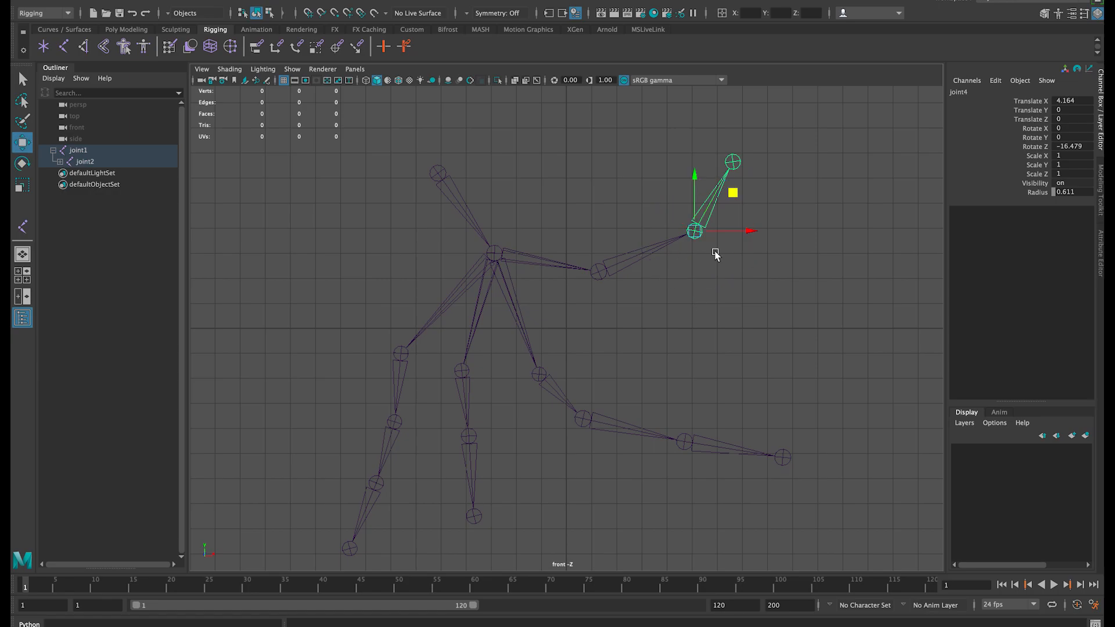
pyautogui.moveTo(735, 190); pyautogui.dragTo(726, 223)
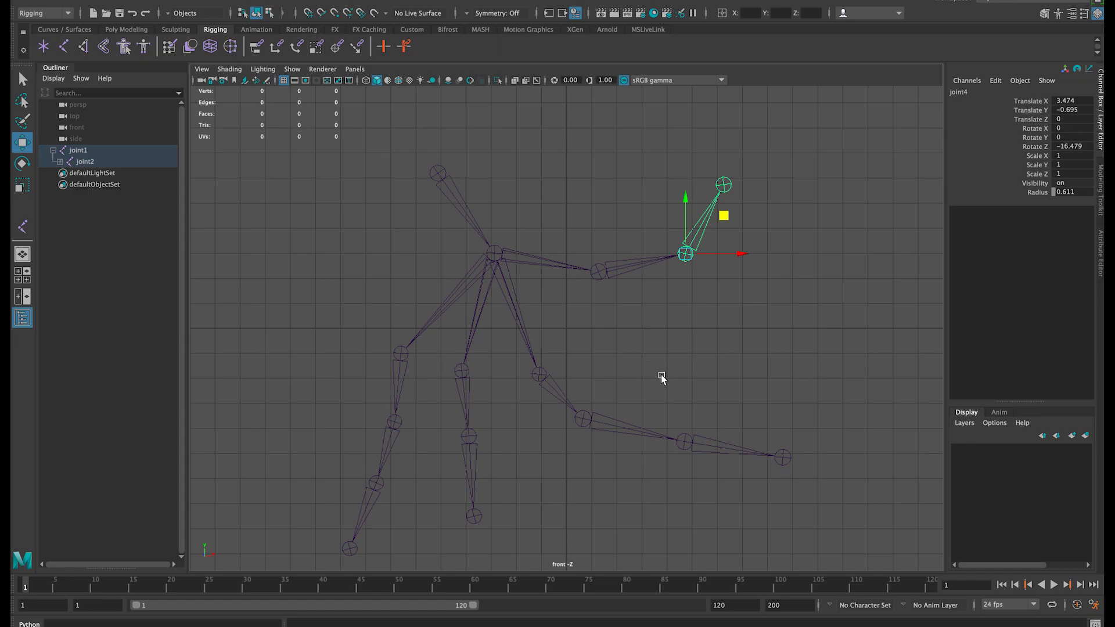
# Move joint3 together with its child joints to about X 4.15, Y -2.06.
pyautogui.click(598, 273)
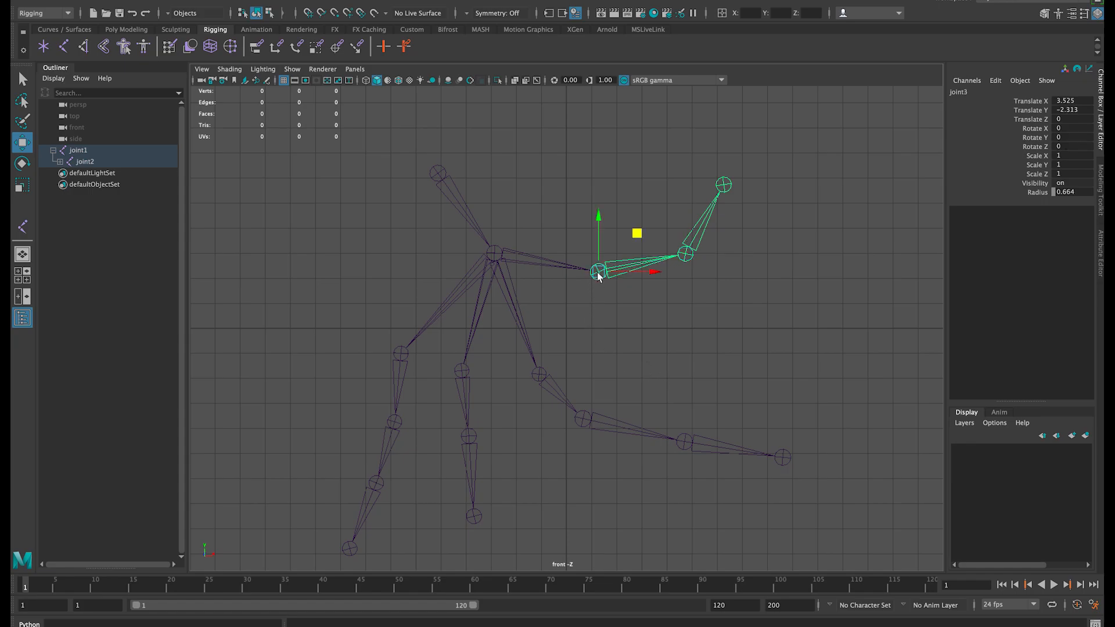
pyautogui.moveTo(637, 234); pyautogui.dragTo(666, 222)
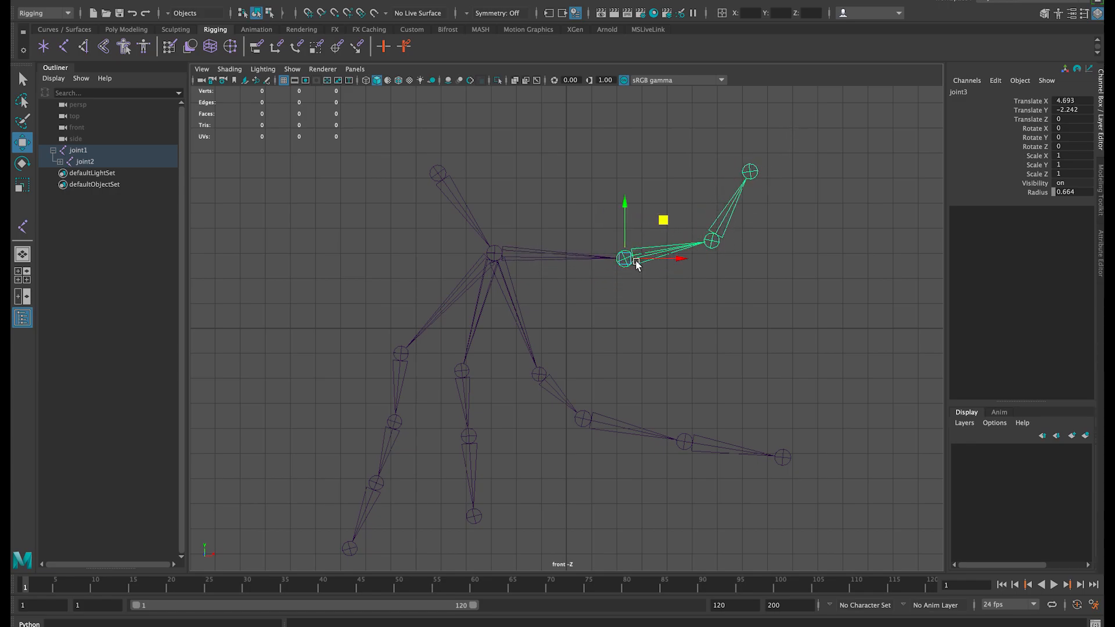
pyautogui.moveTo(663, 224); pyautogui.dragTo(649, 223)
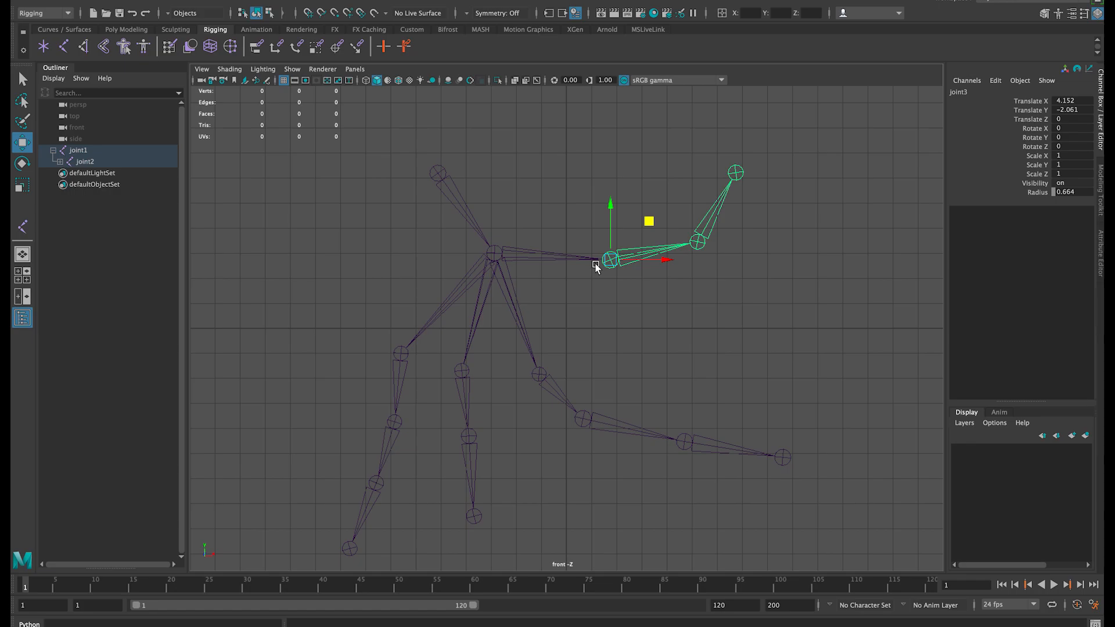
# Create a polygon sphere and move it to about X 7.76, Y -0.07, clear of the skeleton.
pyautogui.click(61, 3)
pyautogui.moveTo(88, 45)
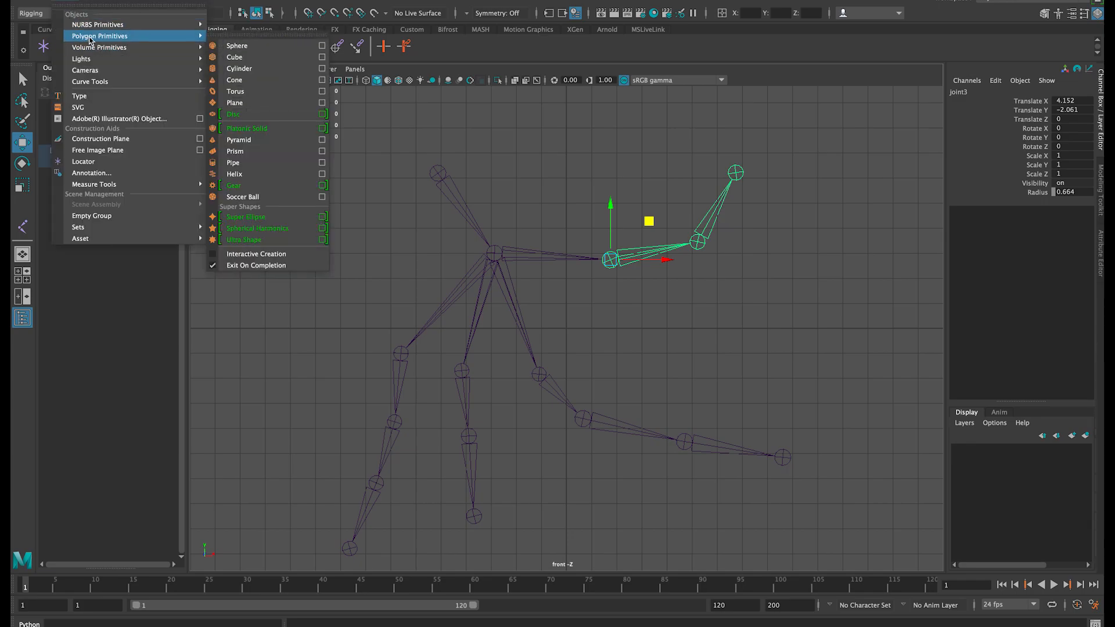
pyautogui.click(249, 46)
pyautogui.moveTo(606, 293); pyautogui.dragTo(800, 294)
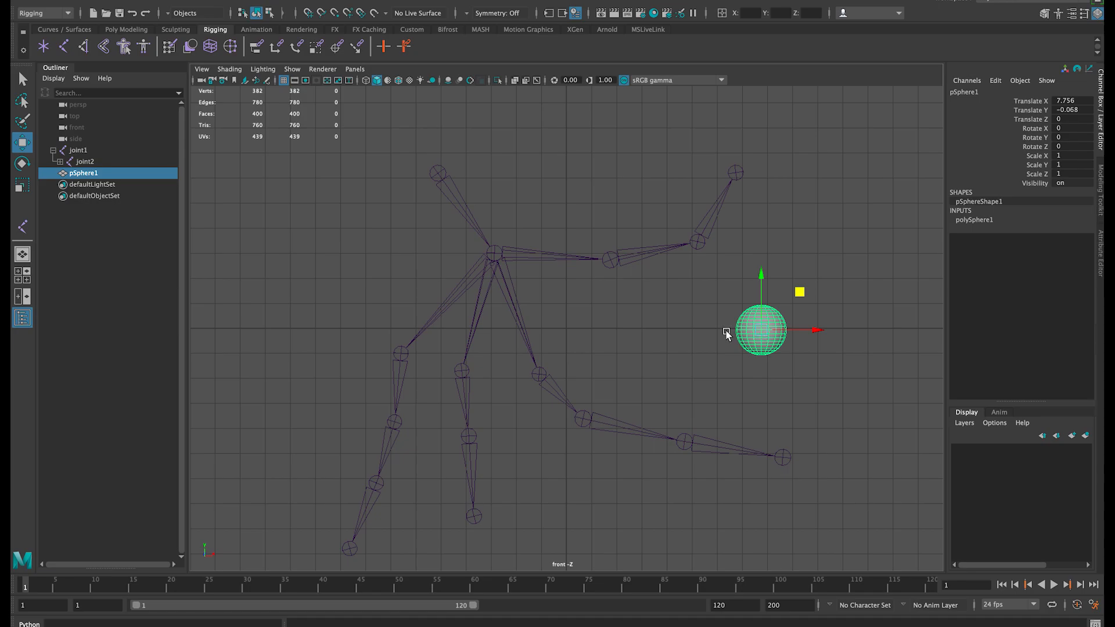
# Offset the sphere's pivot in negative X outside its surface to demonstrate pivot editing, and delete the sphere.
pyautogui.press('d')
pyautogui.moveTo(811, 331); pyautogui.dragTo(736, 339)
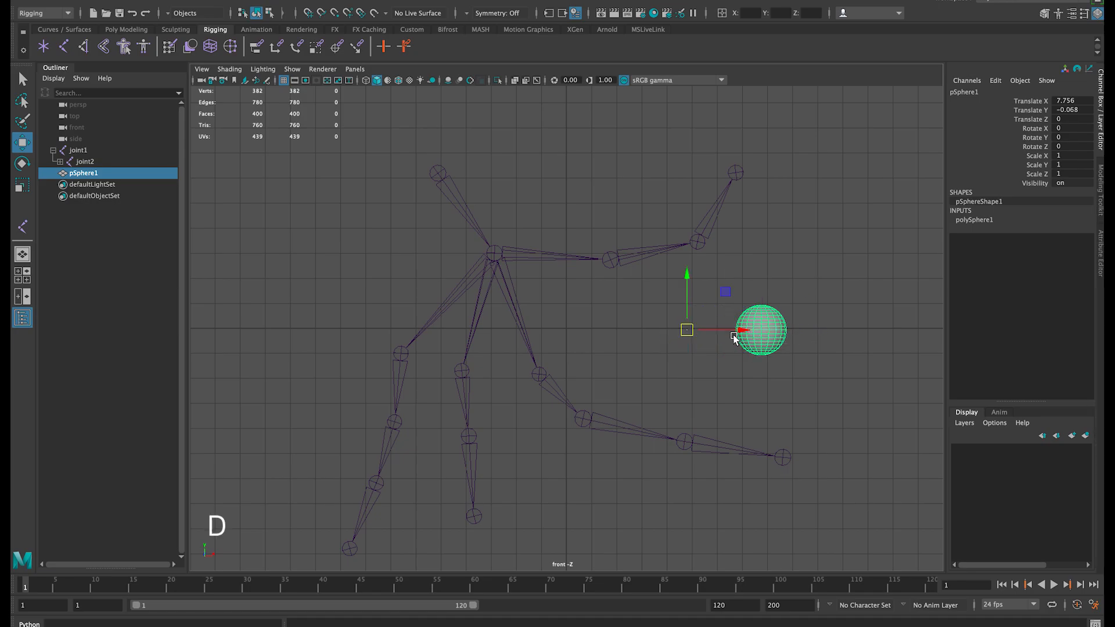
pyautogui.click(686, 331)
pyautogui.moveTo(793, 284); pyautogui.dragTo(671, 395)
pyautogui.press('Delete')
# Reposition only joint3 through pivot editing to about X 3.73, Y -1.95, keeping its child joints in place.
pyautogui.click(618, 261)
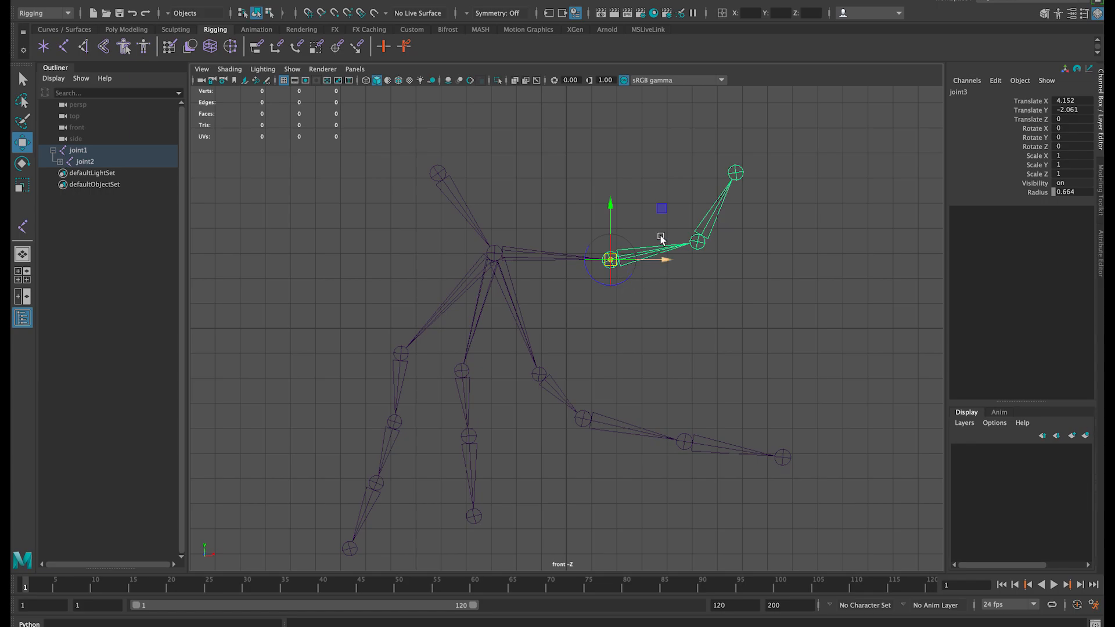
pyautogui.moveTo(661, 211); pyautogui.dragTo(627, 204)
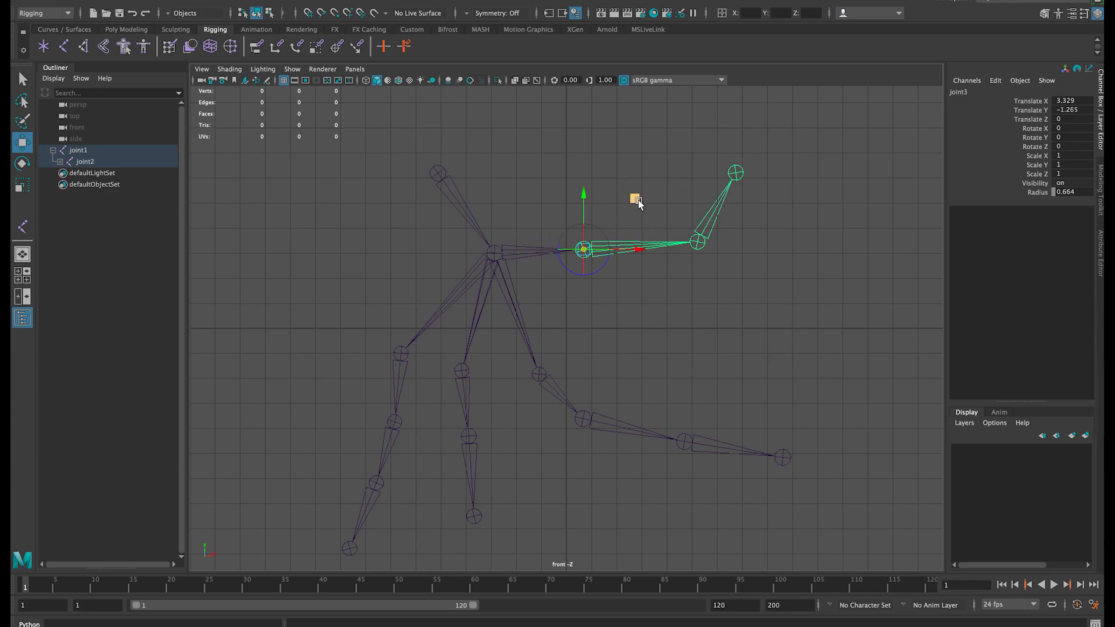
pyautogui.moveTo(637, 199); pyautogui.dragTo(654, 213)
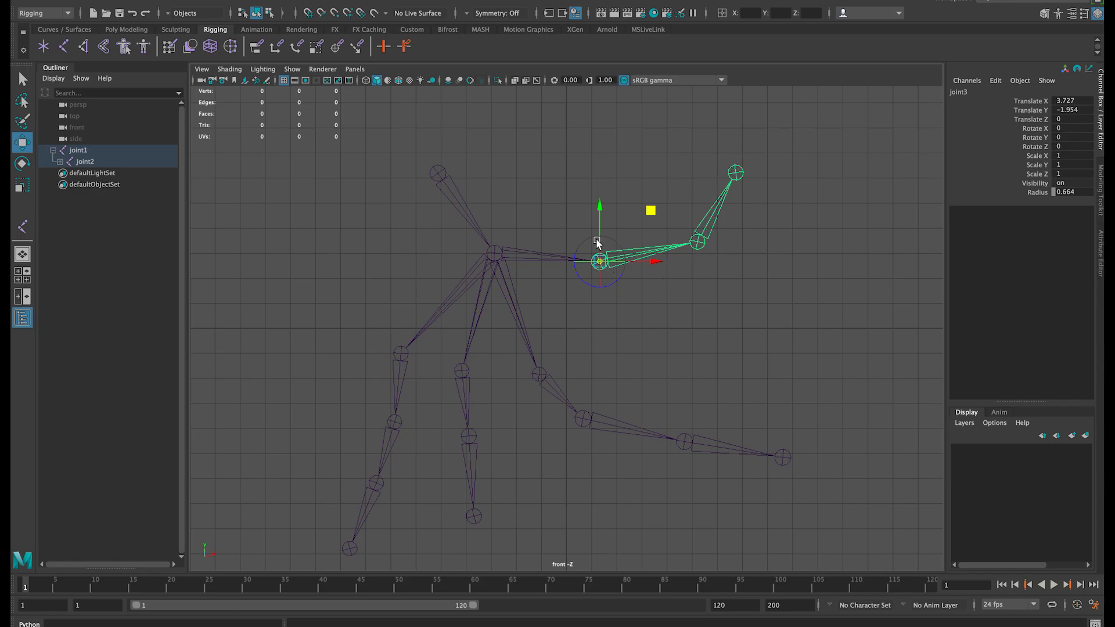
pyautogui.press('d')
# Try deleting joint3 together with its child joints, and undo the deletion.
pyautogui.click(222, 3)
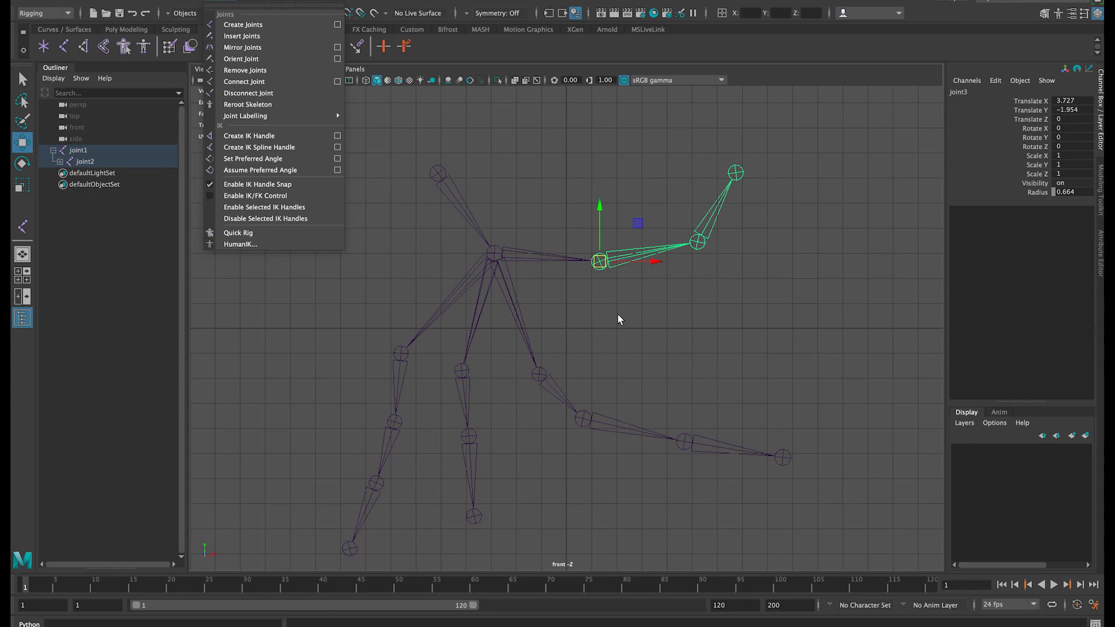
pyautogui.click(598, 261)
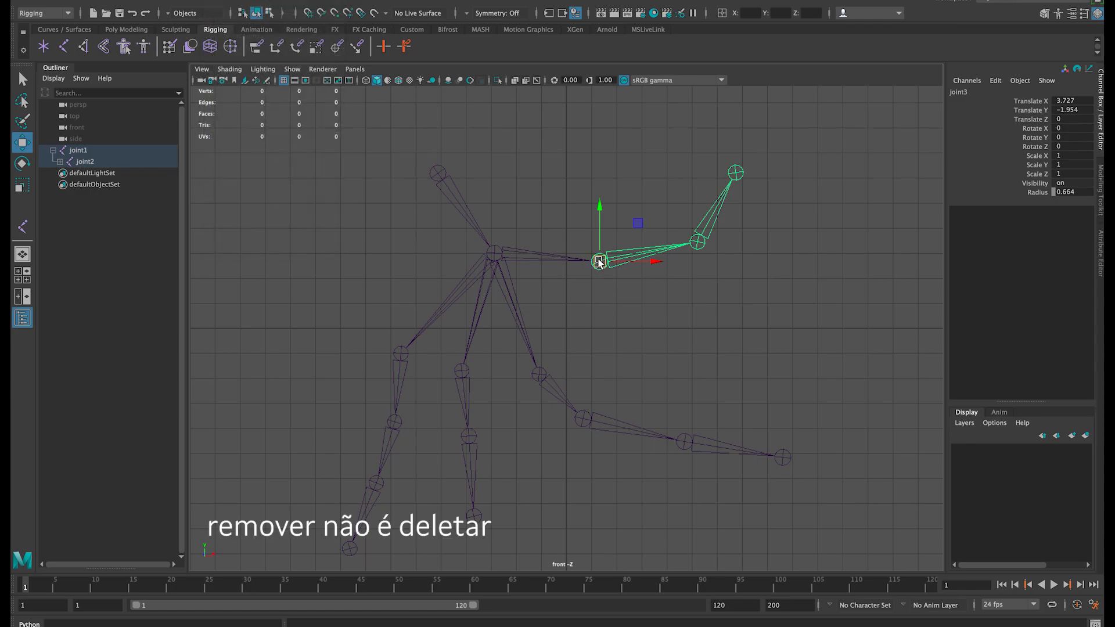
pyautogui.press('Delete')
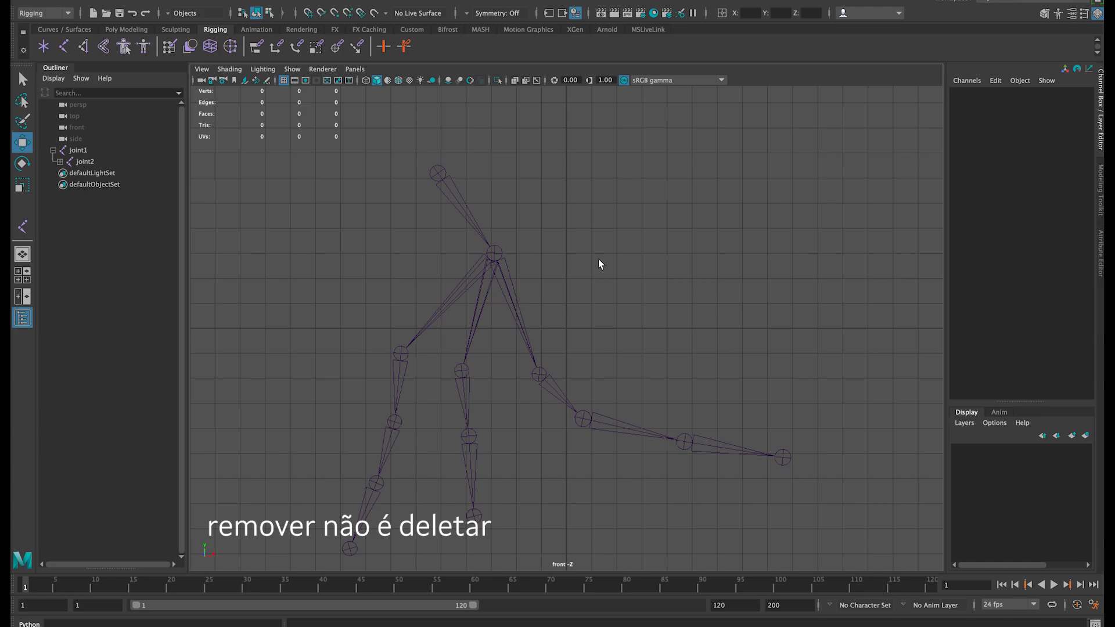
pyautogui.hotkey('ctrl', 'z')
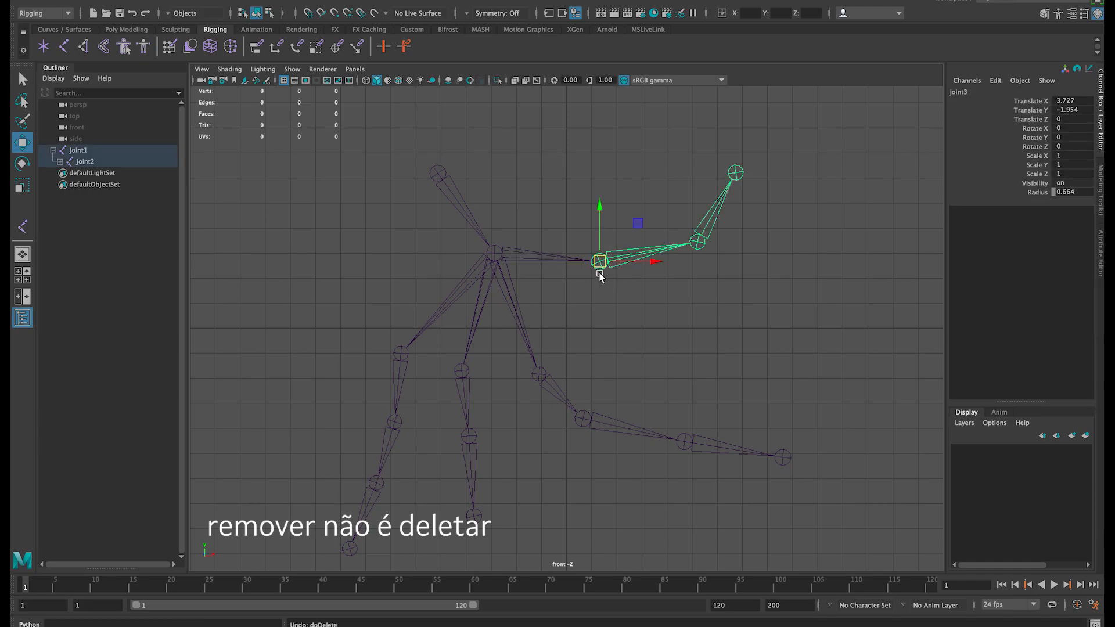
# Try Remove Joints on joint3 to take only that joint out of the chain, and undo the removal.
pyautogui.click(219, 4)
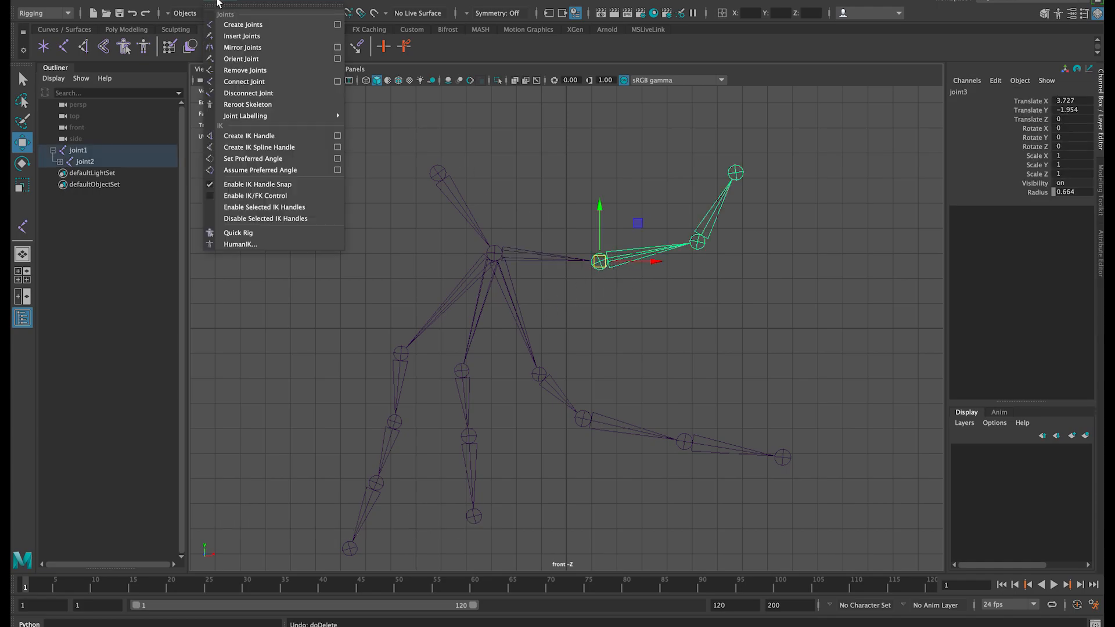
pyautogui.click(245, 71)
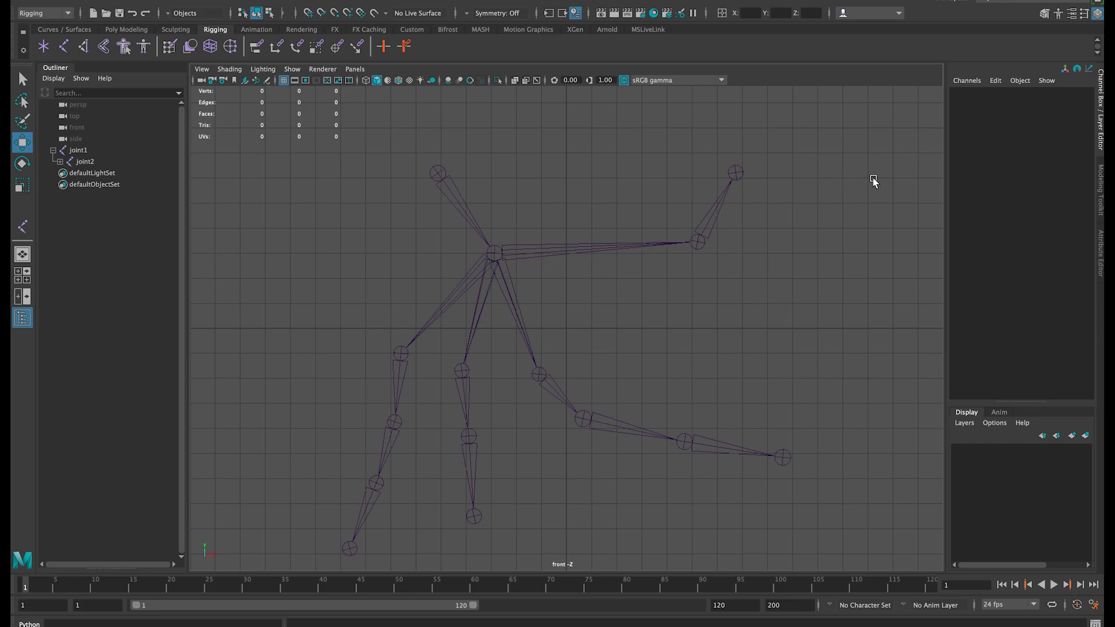
pyautogui.hotkey('ctrl', 'z')
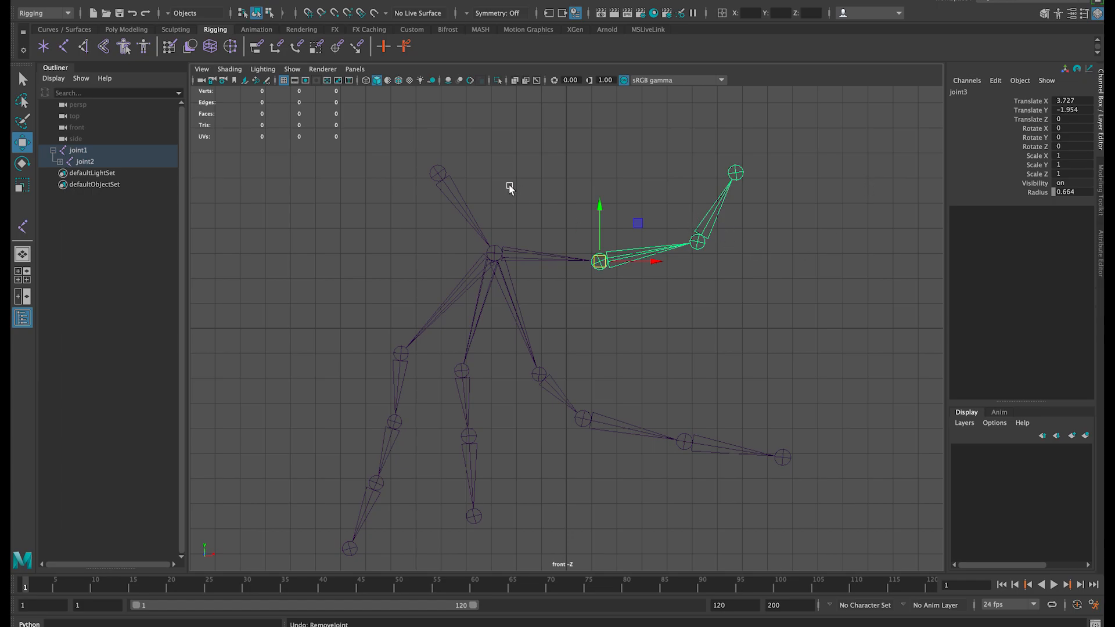
# Insert a new joint after joint3 and move it with its children to about X 2.42, Y -1.00.
pyautogui.click(217, 3)
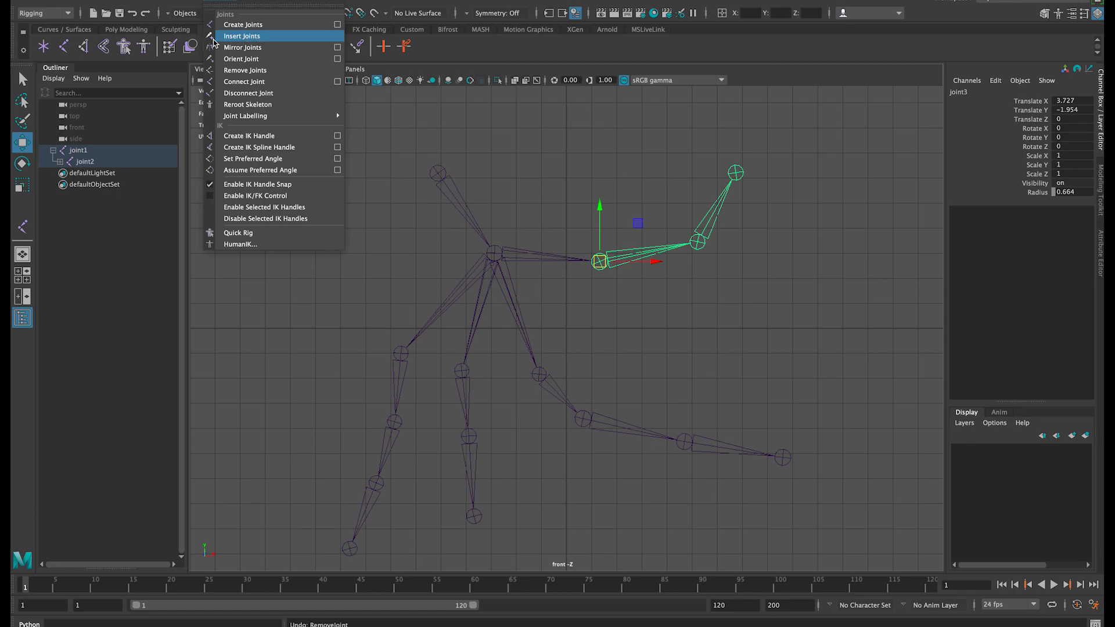
pyautogui.click(235, 37)
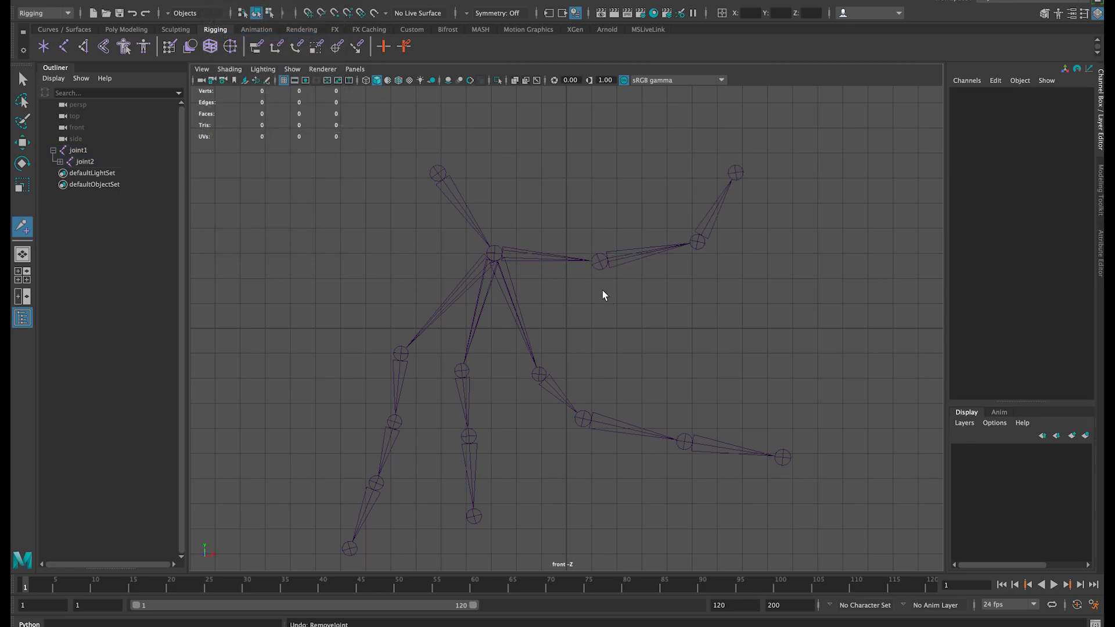
pyautogui.click(600, 261)
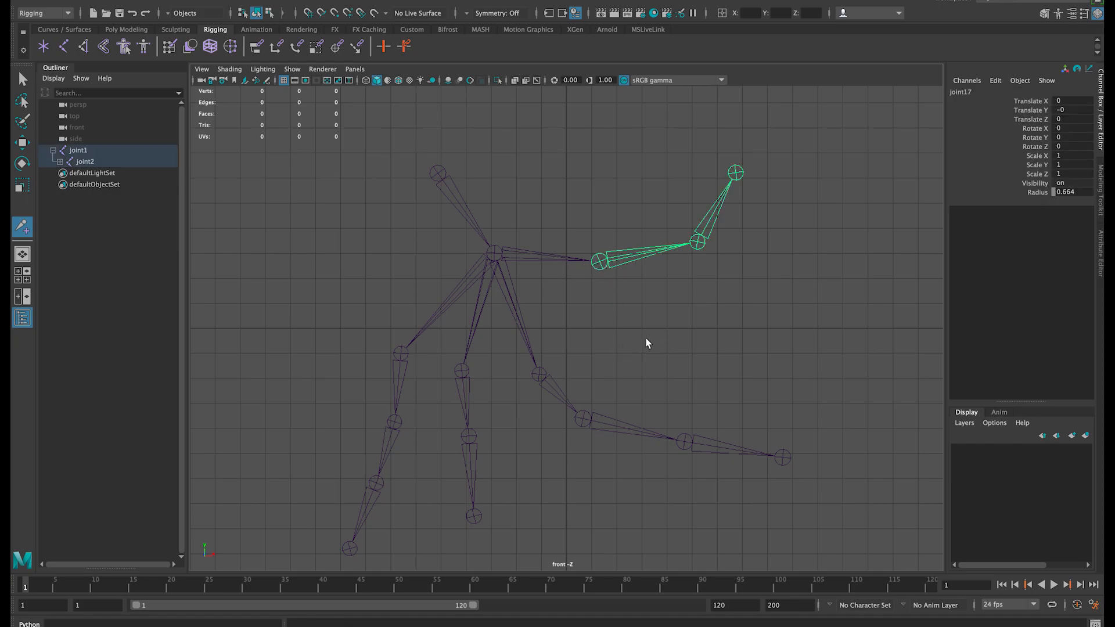
pyautogui.press('w')
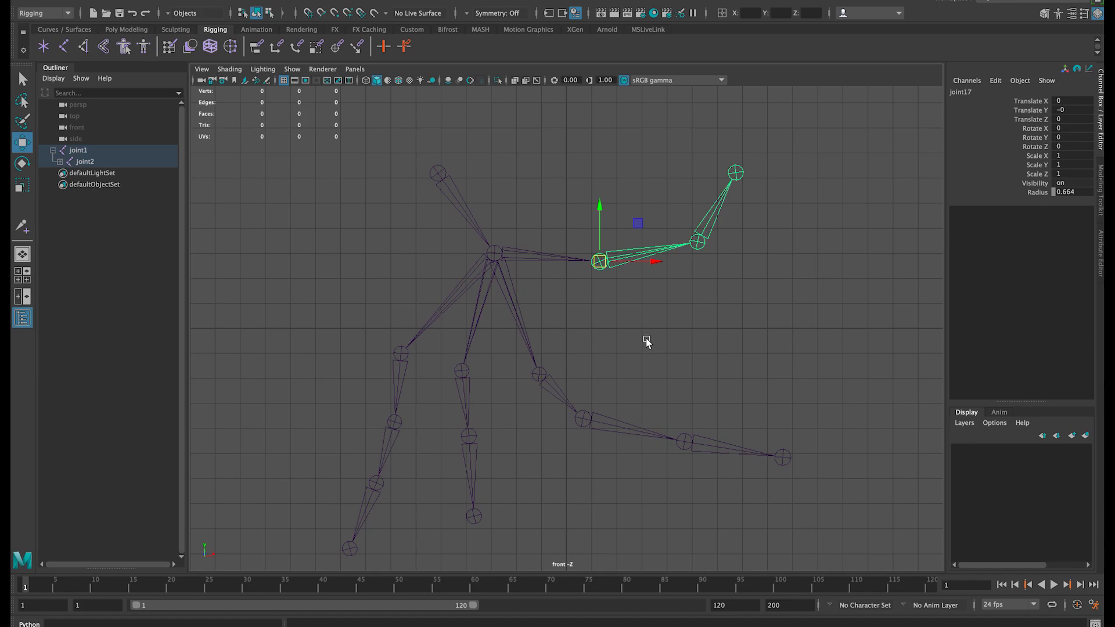
pyautogui.moveTo(640, 228); pyautogui.dragTo(707, 228)
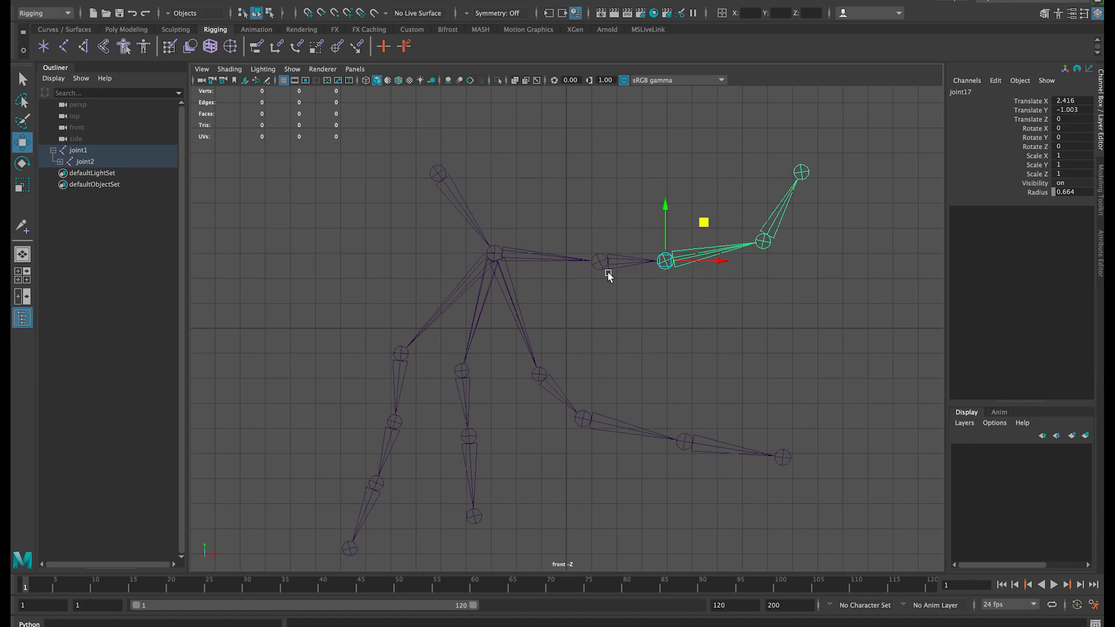
# Insert another joint after joint17 and move it with its children to about X 2.11, Y -0.75.
pyautogui.click(22, 226)
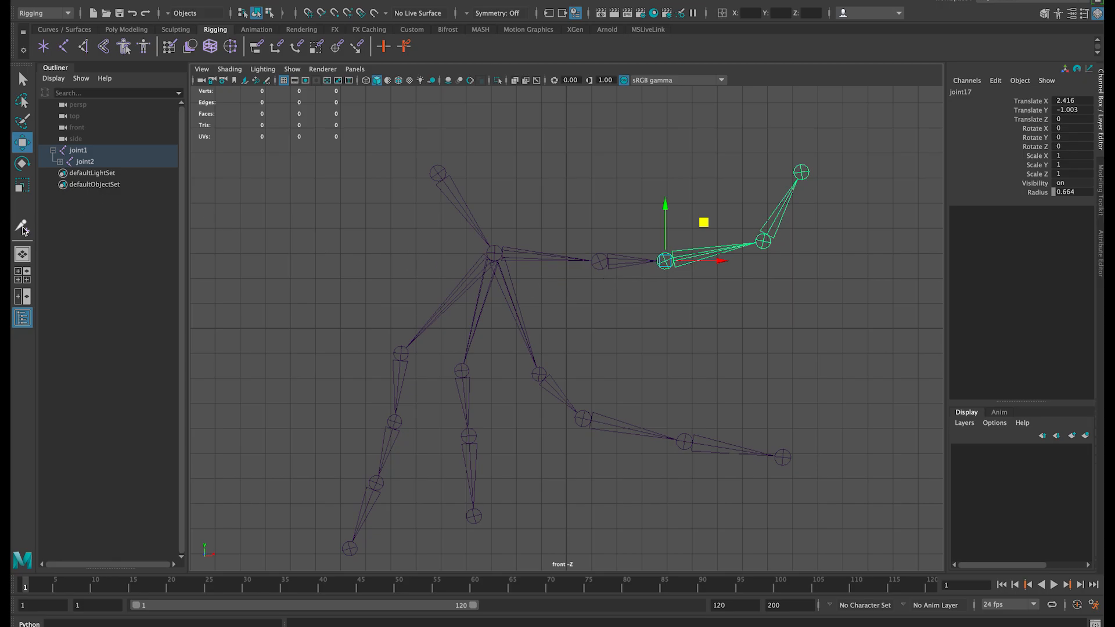
pyautogui.click(671, 263)
pyautogui.press('w')
pyautogui.moveTo(705, 227); pyautogui.dragTo(759, 219)
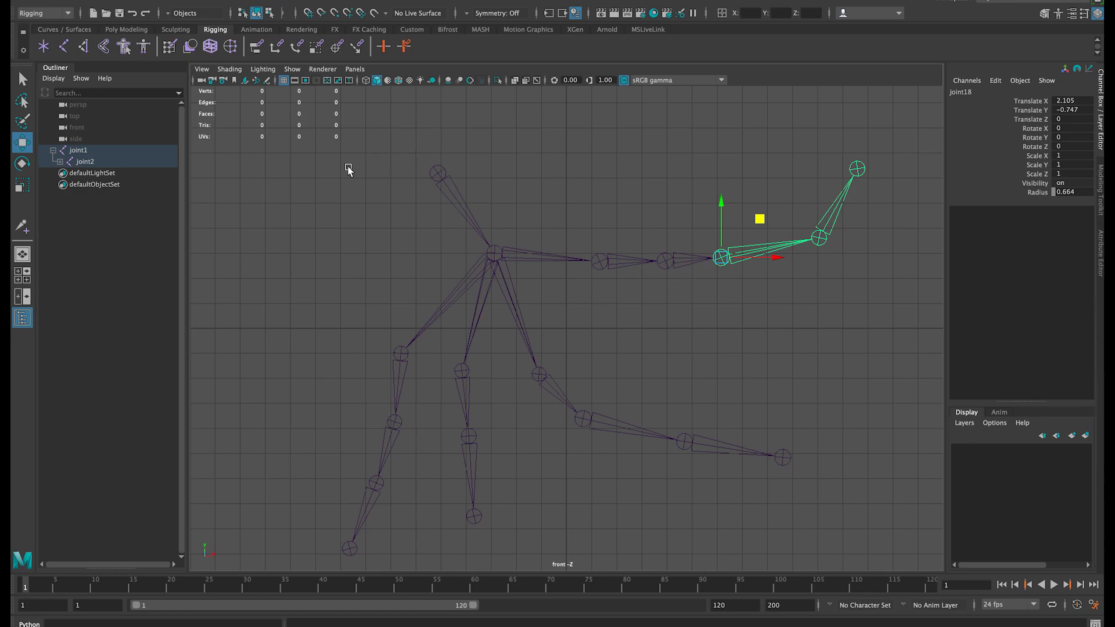
# Insert a joint between joint18 and joint4, placing it at about X 1.88, Y -0.39, and clear the selection.
pyautogui.click(22, 226)
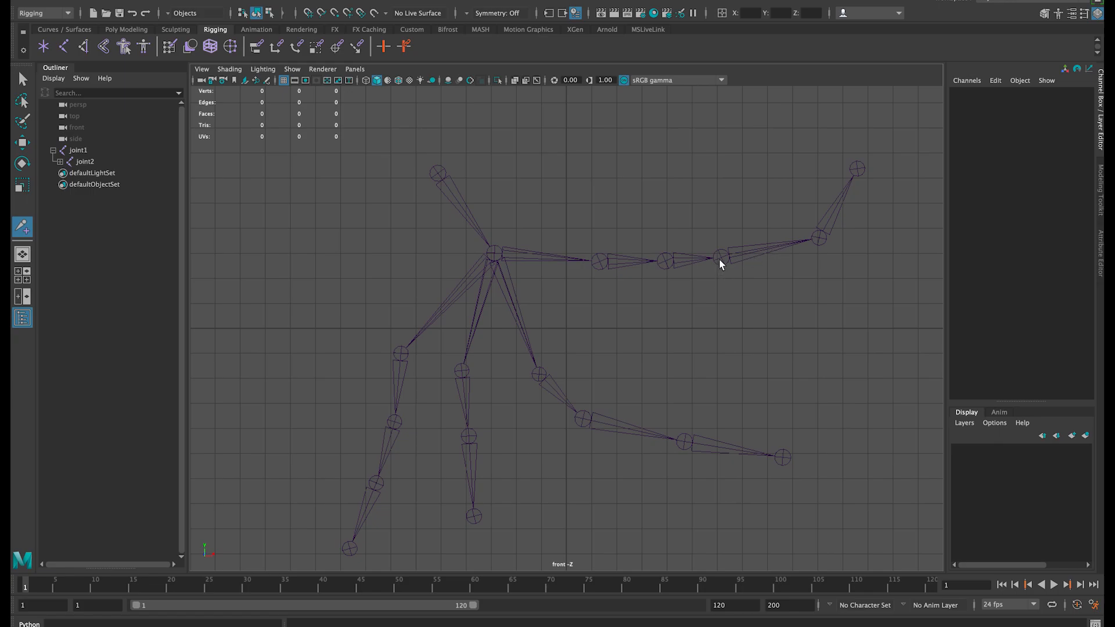
pyautogui.moveTo(720, 257); pyautogui.dragTo(768, 265)
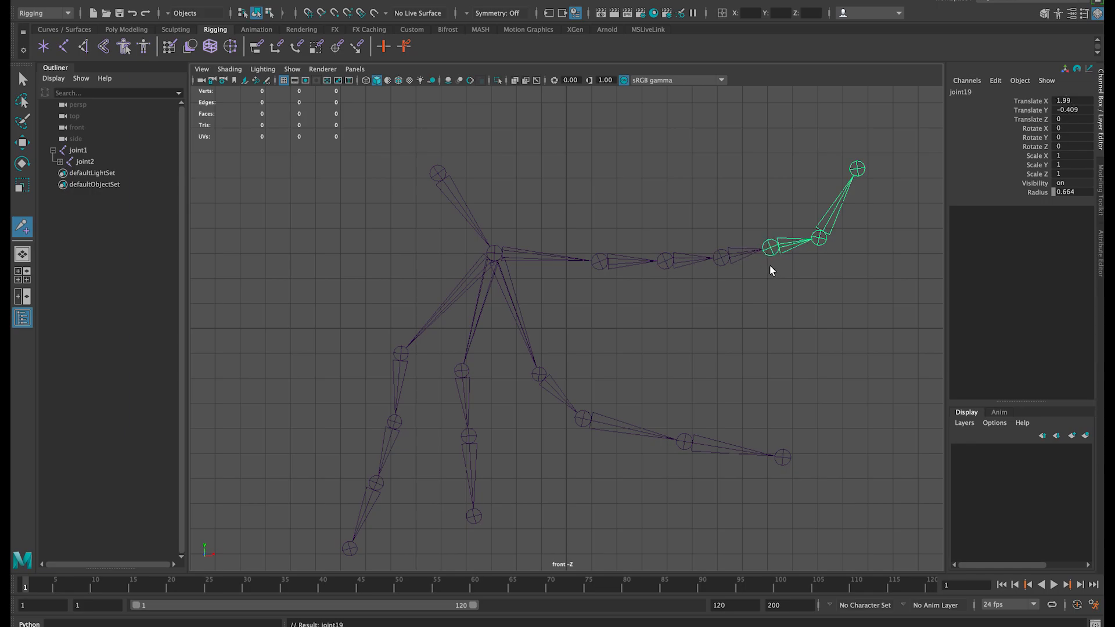
pyautogui.press('Return')
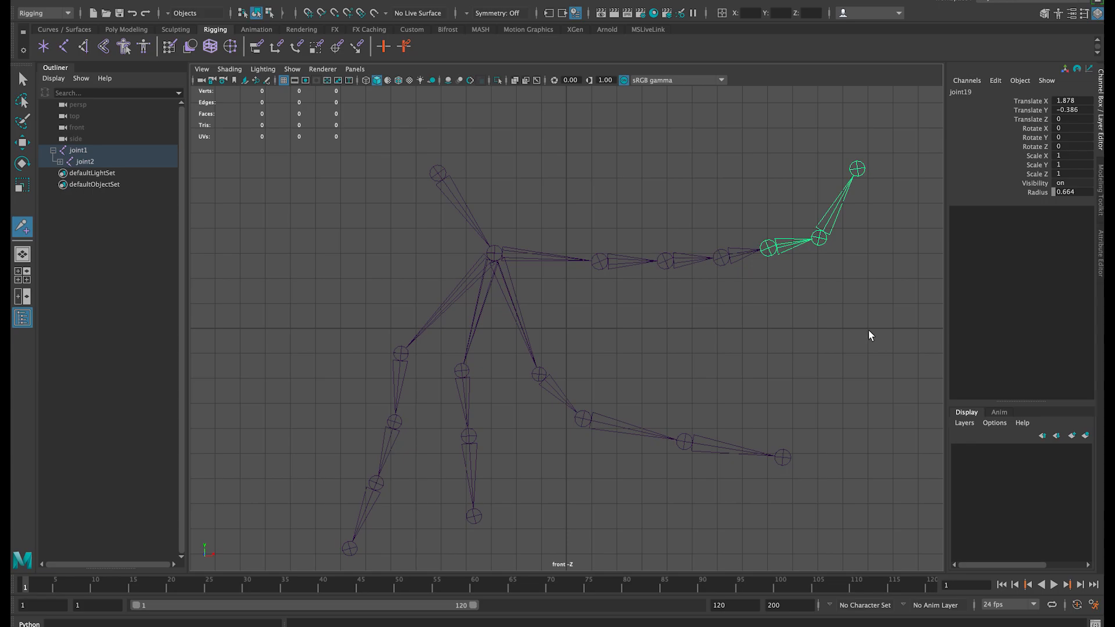
pyautogui.press('w')
pyautogui.click(413, 274)
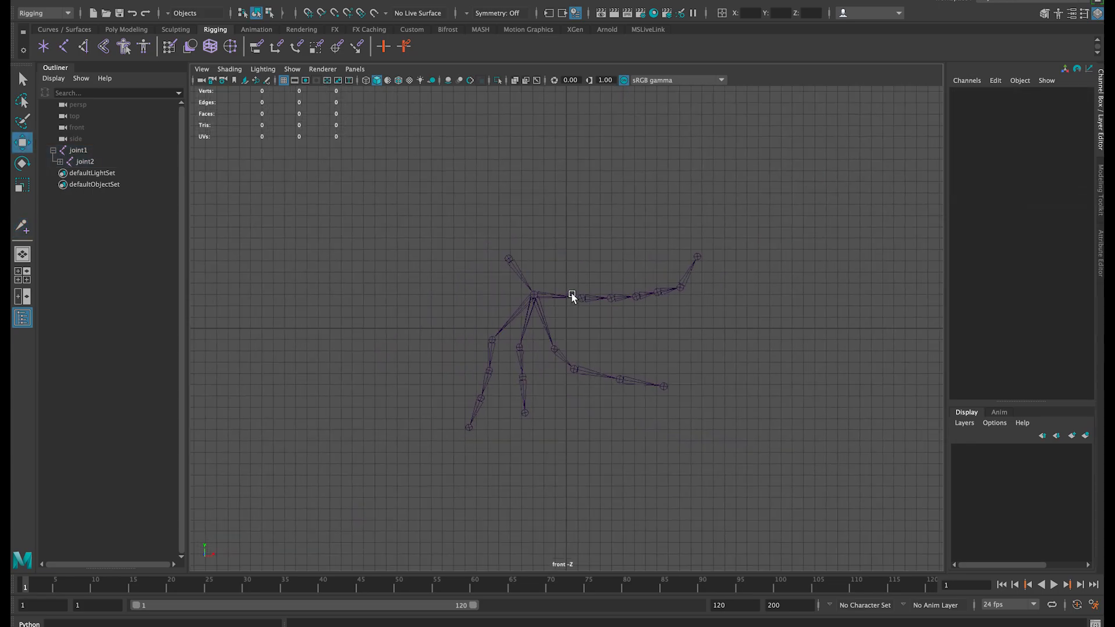
# Expand the whole joint hierarchy under joint2 in the Outliner to inspect the order of the inserted joints.
pyautogui.scroll(1, 572, 296)
pyautogui.scroll(1, 572, 296)
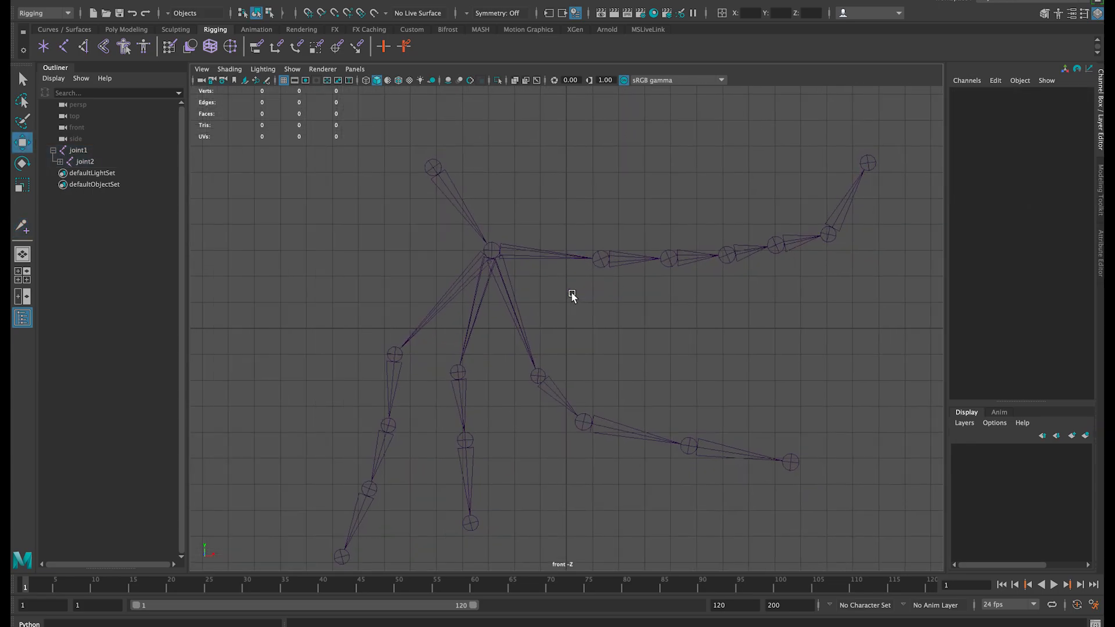
pyautogui.scroll(2, 572, 296)
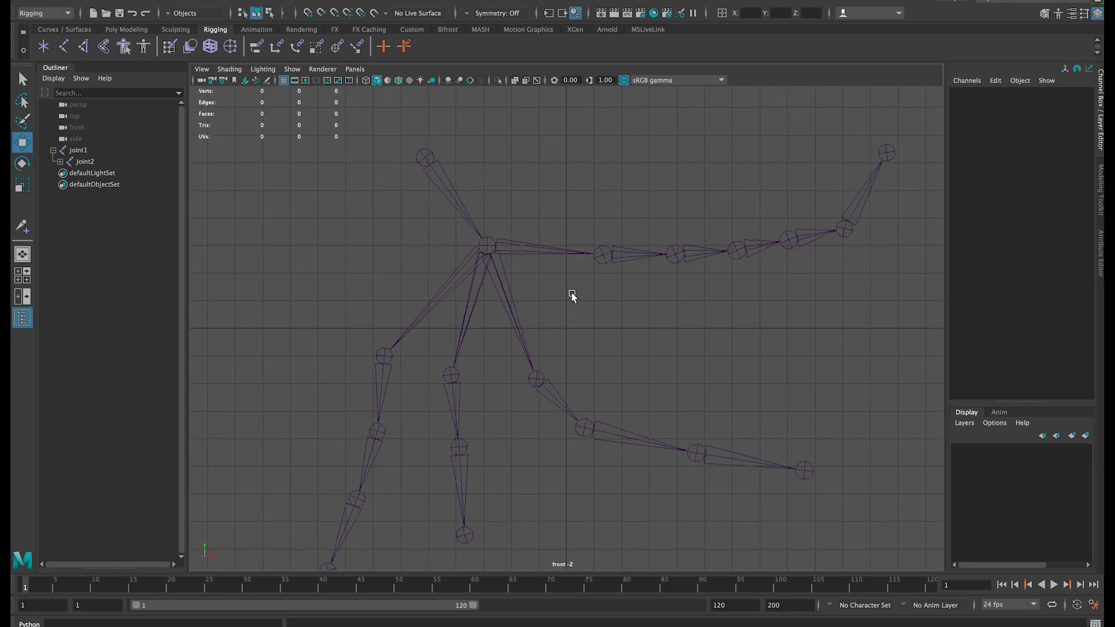
pyautogui.keyDown('shift'); pyautogui.click(60, 160); pyautogui.keyUp('shift')
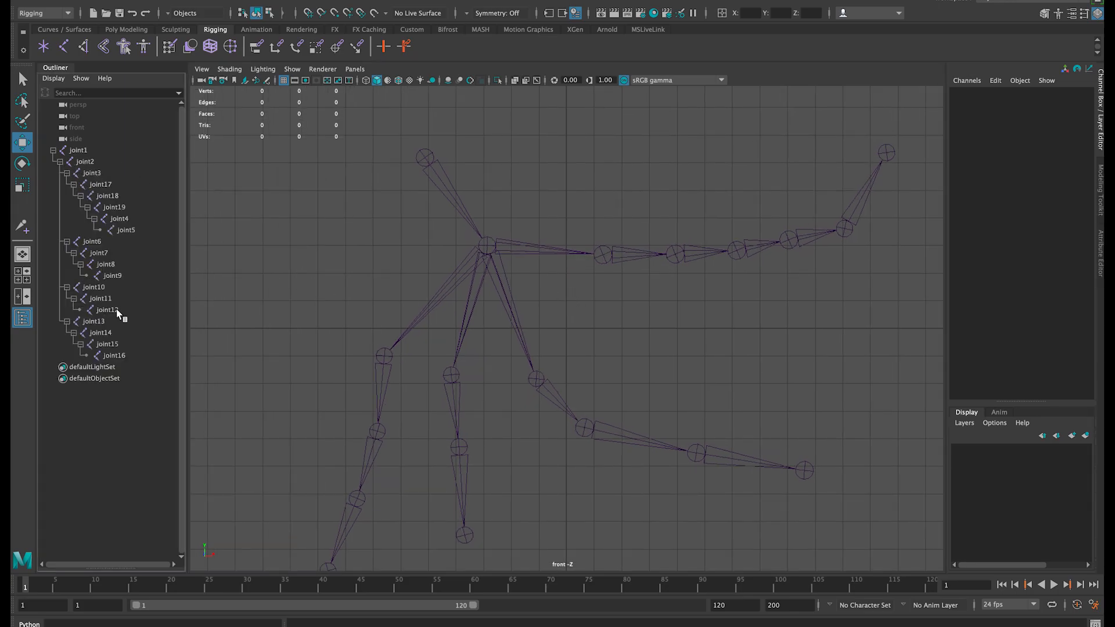